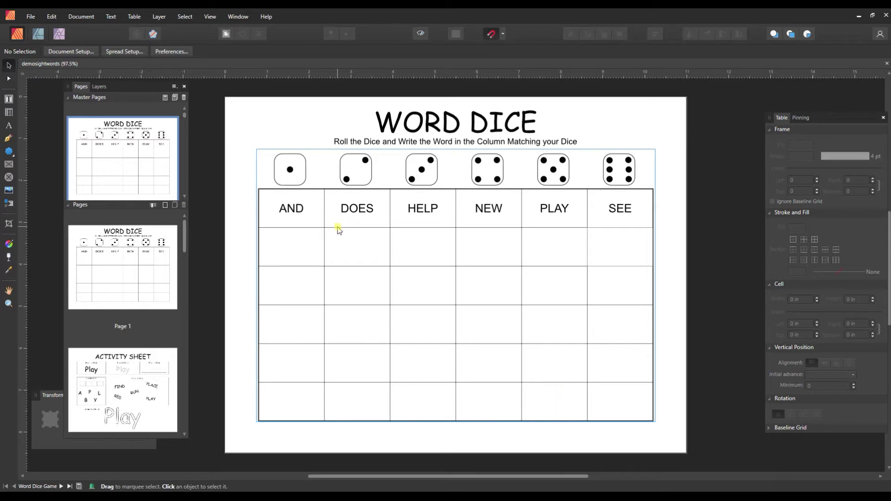
# Replace AND with WORD in the Word Dice table's first header cell
pyautogui.click(292, 210)
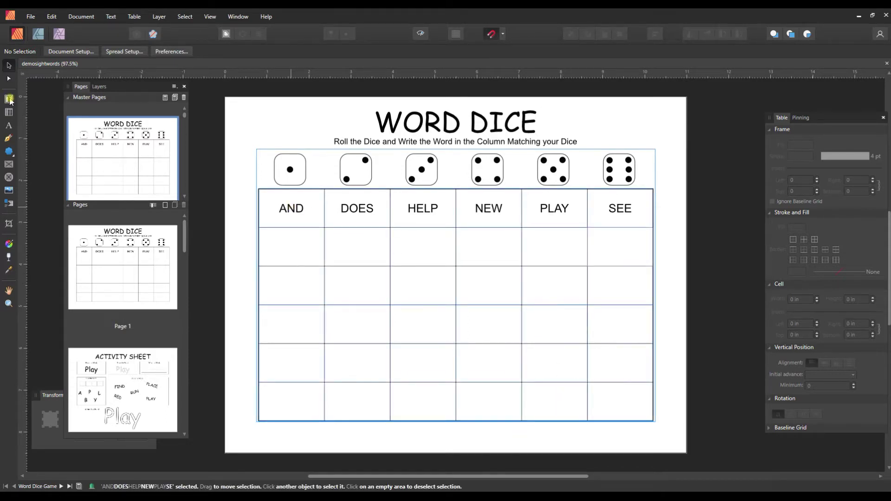
pyautogui.click(10, 100)
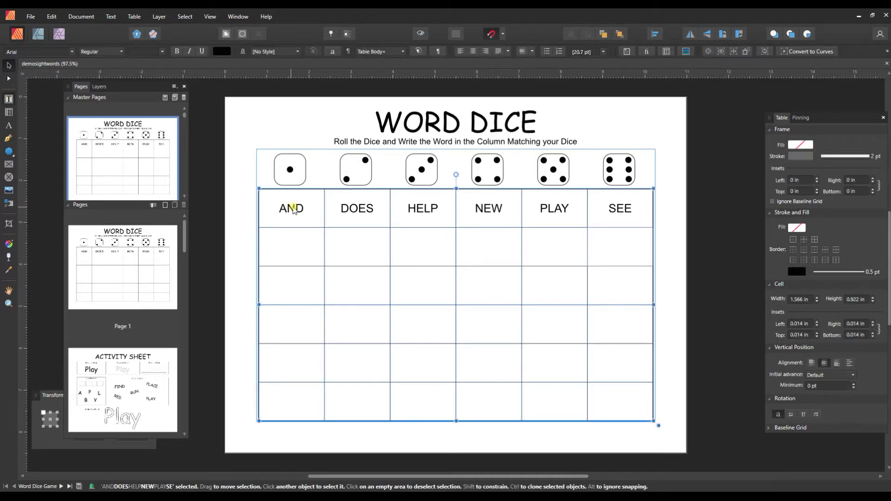
pyautogui.doubleClick(291, 208)
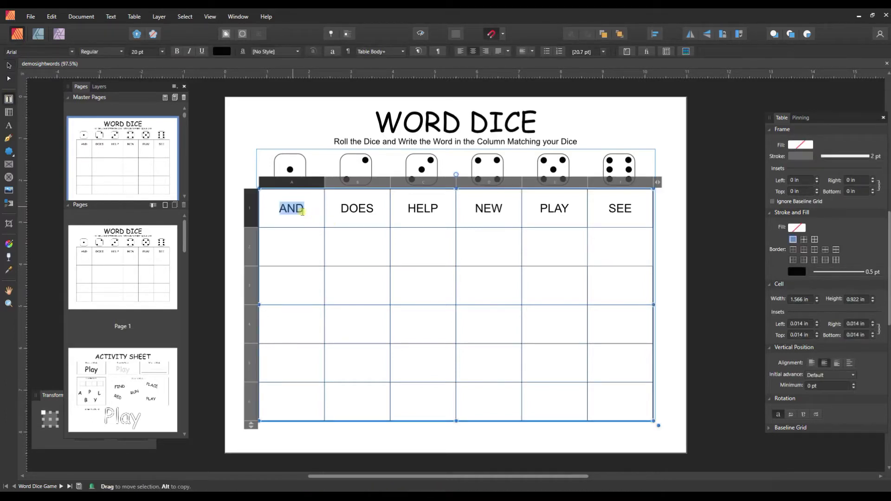
pyautogui.click(295, 208)
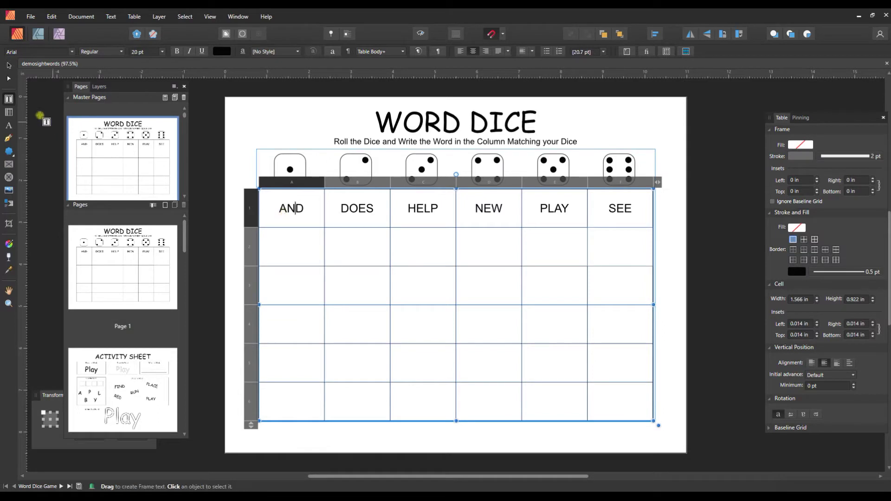
pyautogui.click(10, 114)
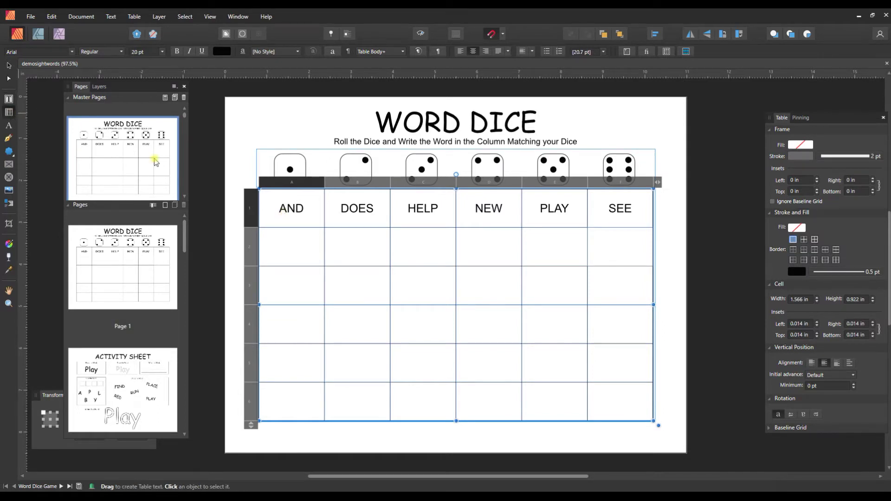
pyautogui.moveTo(285, 209); pyautogui.dragTo(306, 207)
pyautogui.click(280, 206)
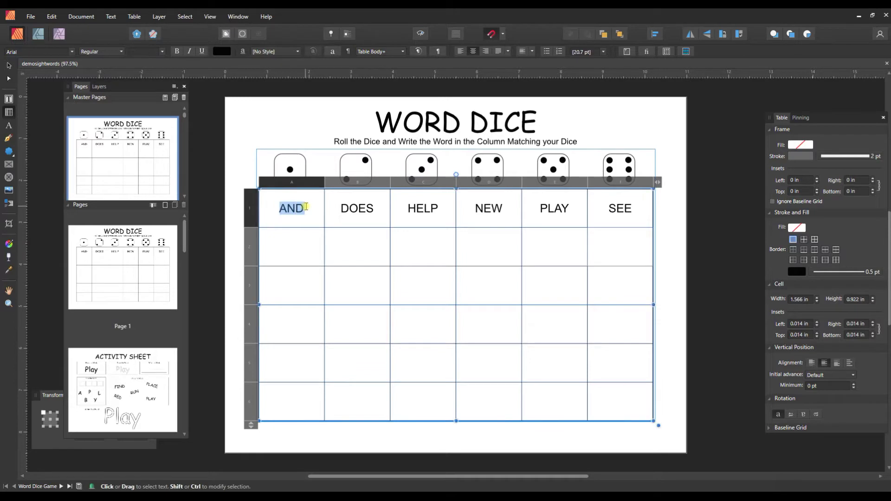
pyautogui.write('WORD')
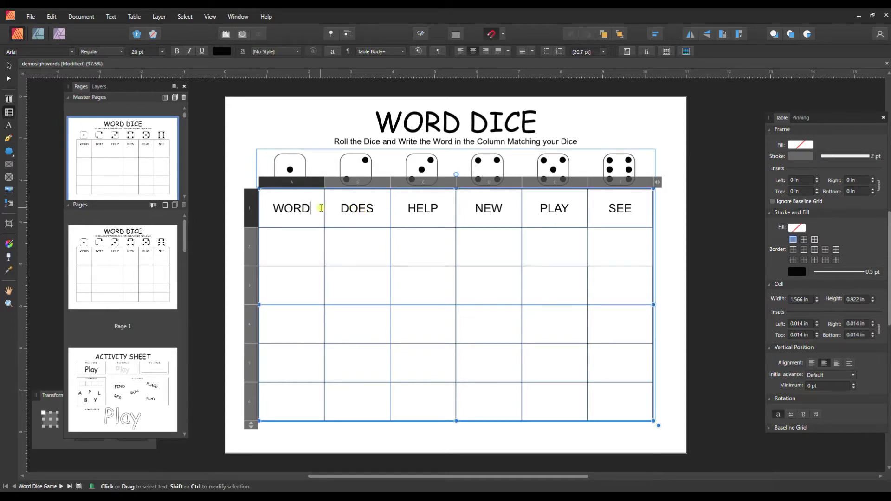
# Set the whole Word Dice header row, WORD through SEE, to Amaranth at 24 pt
pyautogui.click(274, 208)
pyautogui.moveTo(299, 208); pyautogui.dragTo(406, 208)
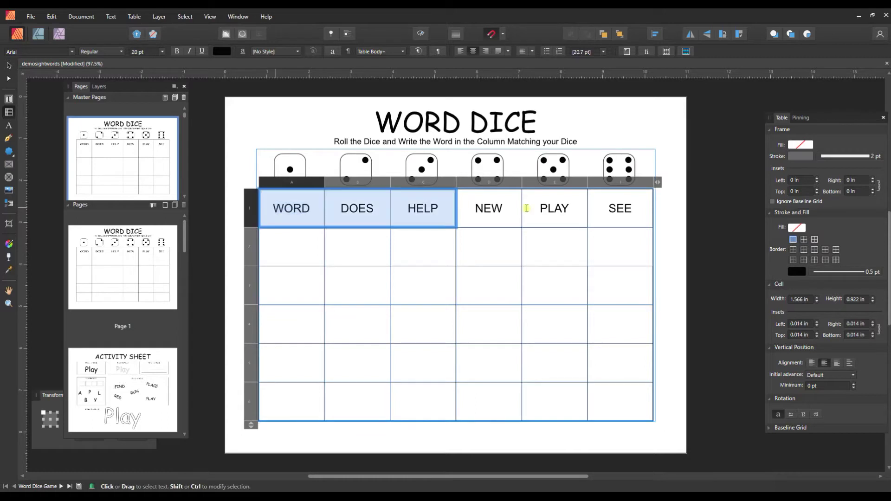
pyautogui.moveTo(624, 211); pyautogui.dragTo(647, 216)
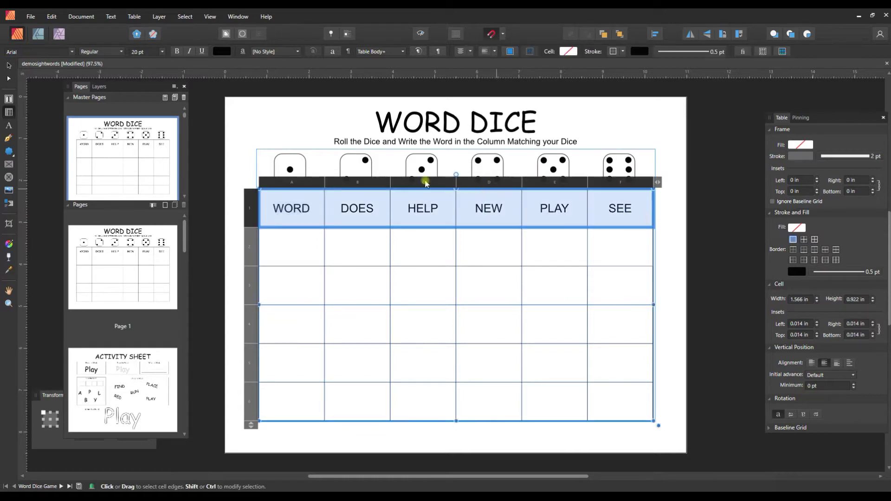
pyautogui.click(160, 52)
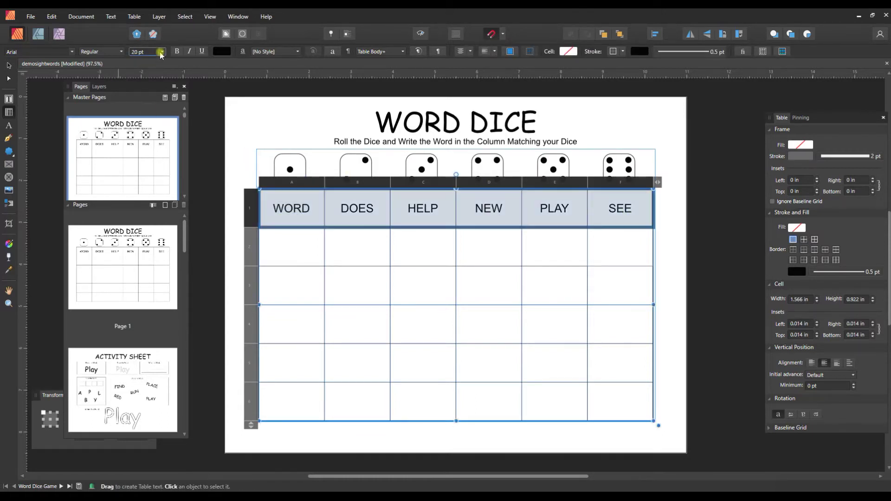
pyautogui.click(163, 52)
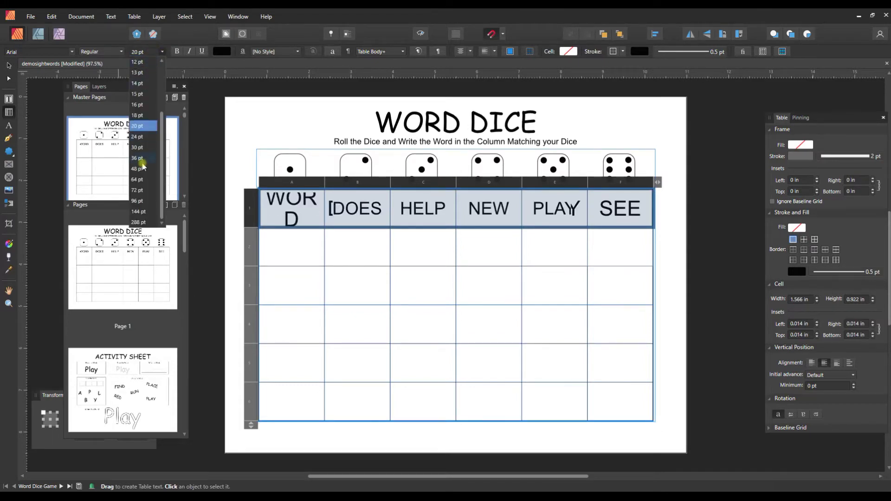
pyautogui.click(140, 136)
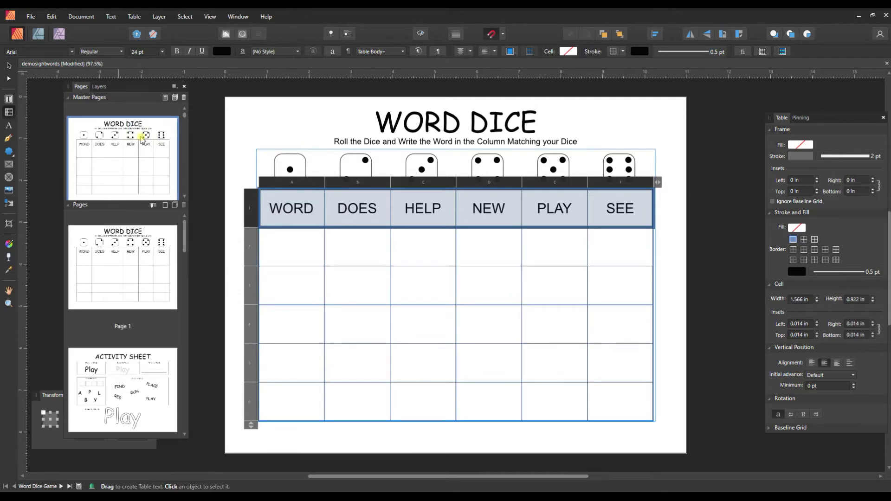
pyautogui.click(30, 52)
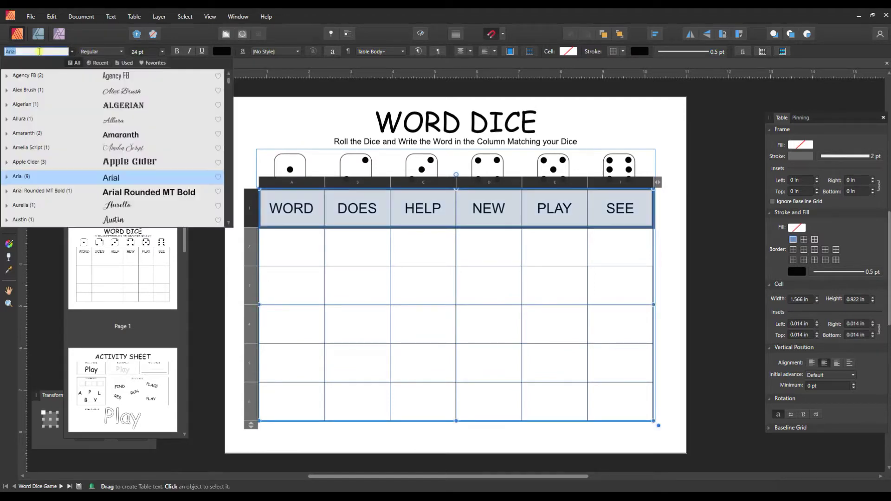
pyautogui.click(116, 135)
pyautogui.click(382, 347)
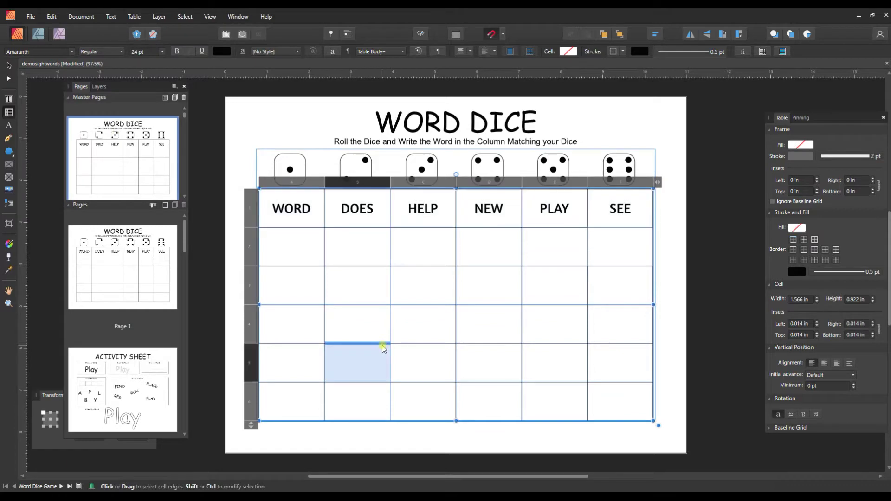
# Open the Activity Sheet master and change Read the Word's Play to Red
pyautogui.scroll(-3, 155, 170)
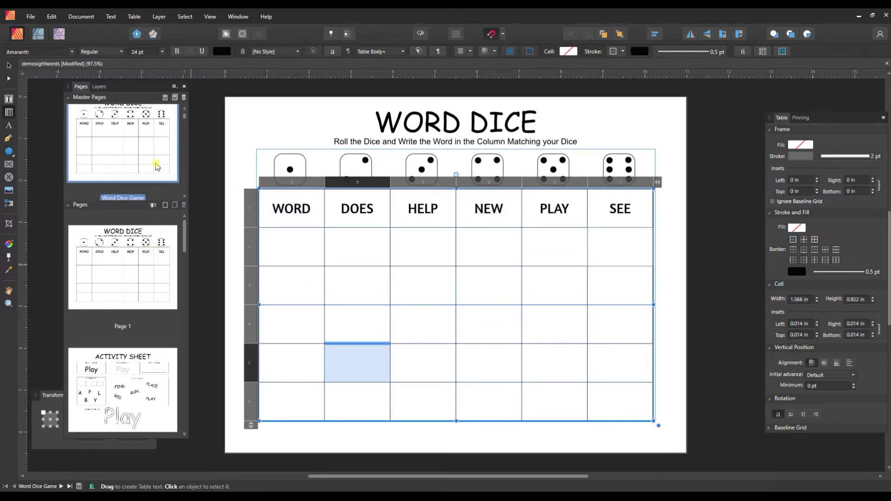
pyautogui.doubleClick(155, 169)
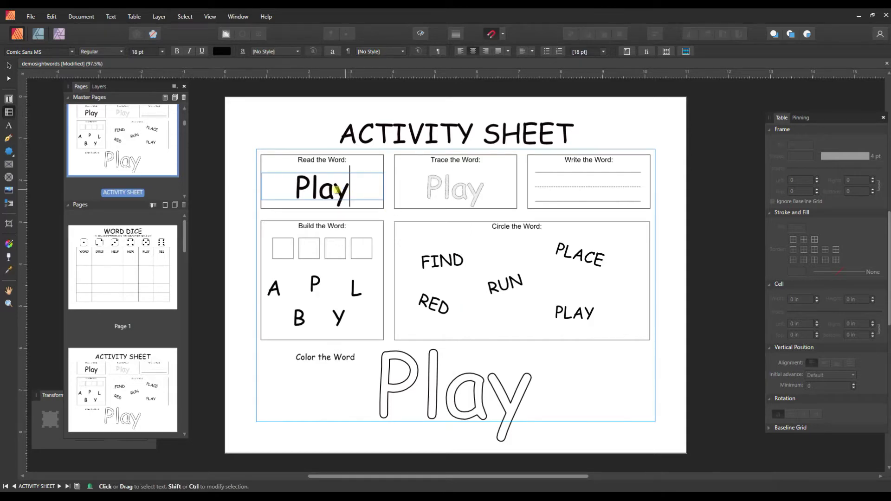
pyautogui.moveTo(345, 189); pyautogui.dragTo(299, 190)
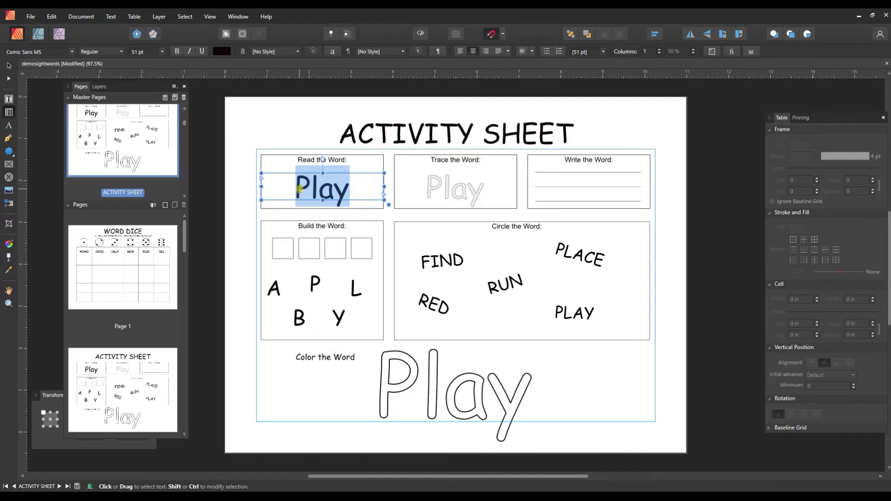
pyautogui.write('Red')
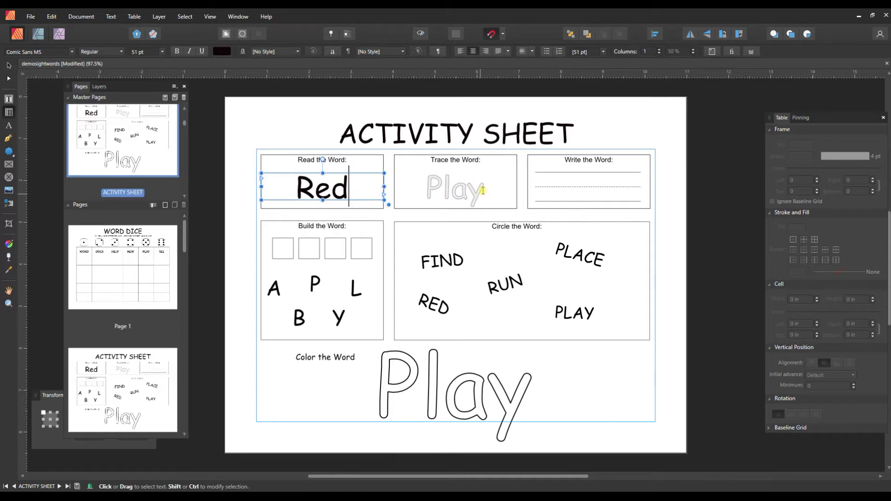
# Change the traced word under Trace the Word from Play to Red
pyautogui.doubleClick(481, 190)
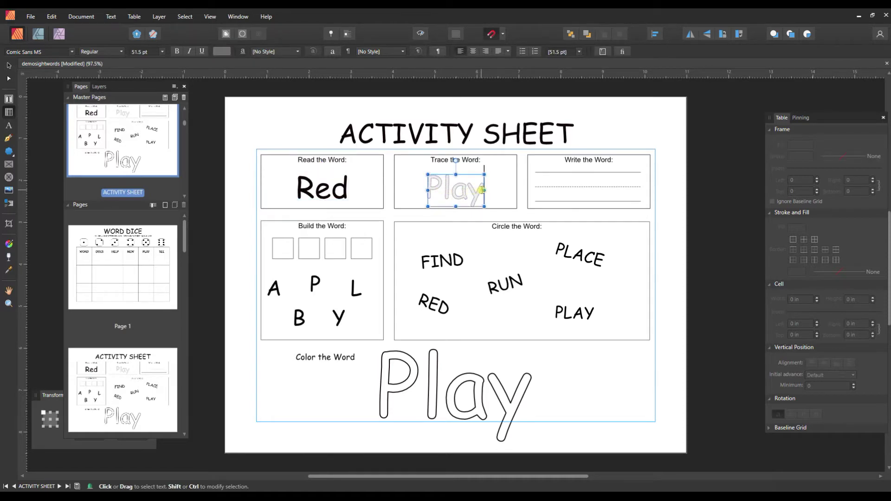
pyautogui.moveTo(481, 190); pyautogui.dragTo(429, 194)
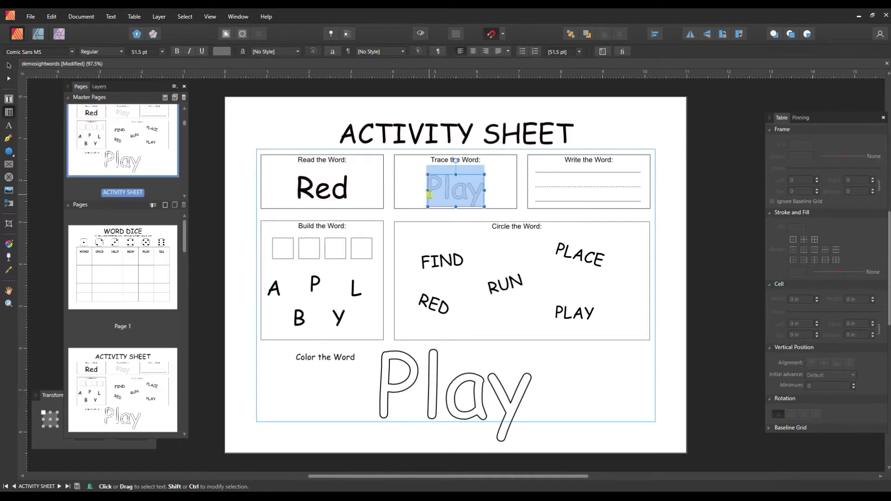
pyautogui.write('Red')
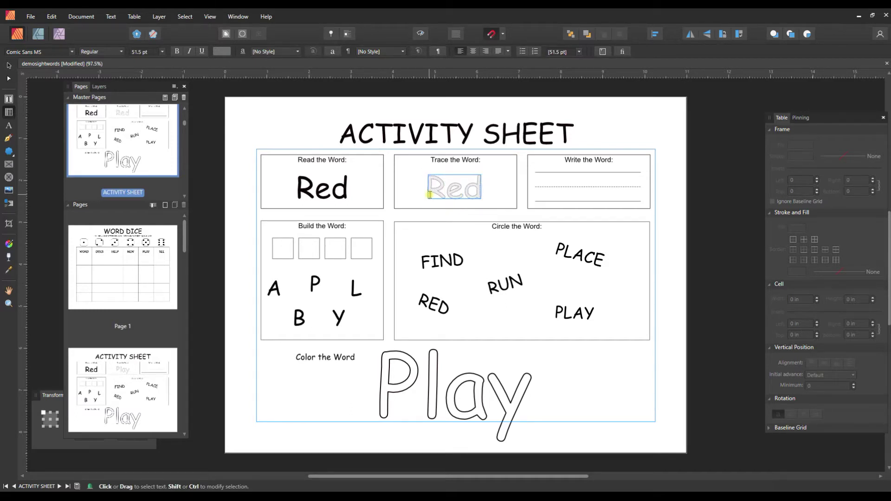
pyautogui.press('Escape')
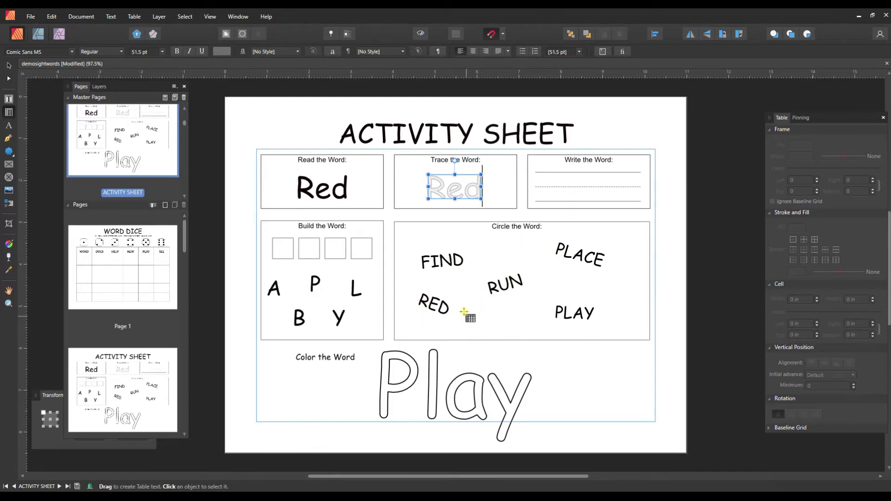
# Select the RED, FIND, RUN, PLAY and PLACE words on the activity sheet in turn
pyautogui.click(422, 302)
pyautogui.click(428, 258)
pyautogui.click(501, 284)
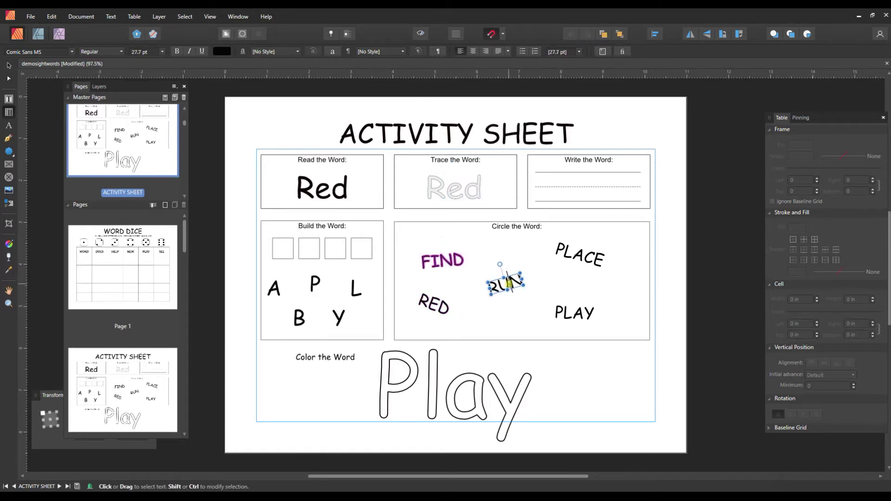
pyautogui.click(573, 311)
pyautogui.click(584, 261)
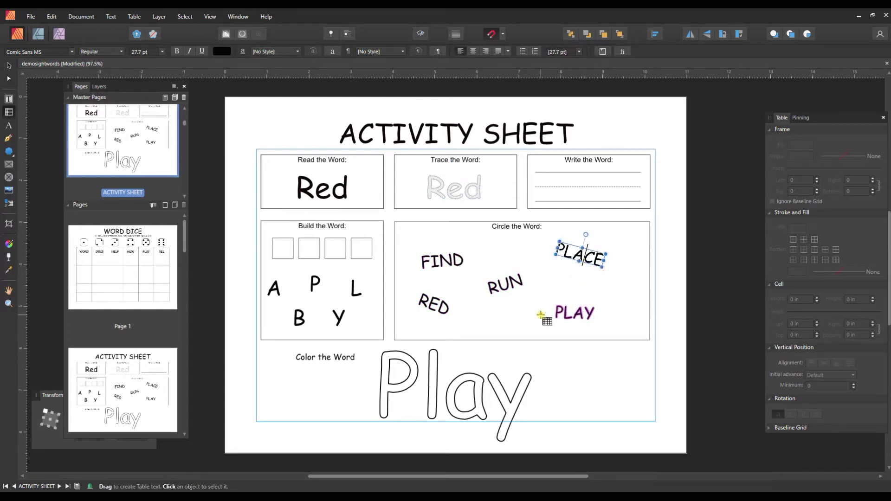
# Replace the letter P with R in the Build the Word letters
pyautogui.click(315, 283)
pyautogui.moveTo(311, 283); pyautogui.dragTo(325, 283)
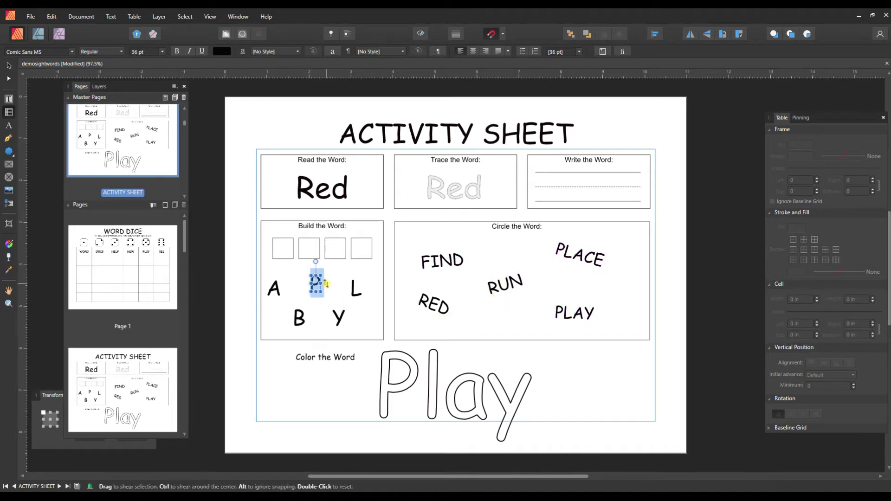
pyautogui.write('R')
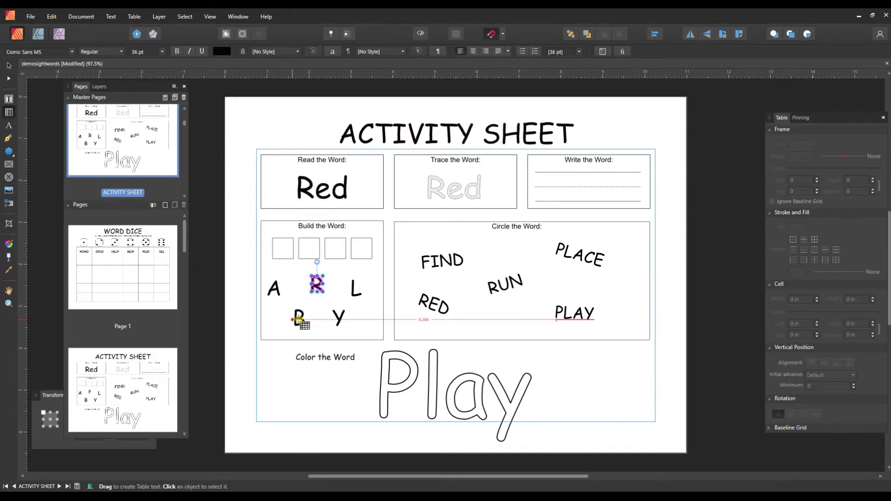
pyautogui.press('Escape')
# Change the Build the Word letters B to E and y to D
pyautogui.click(294, 318)
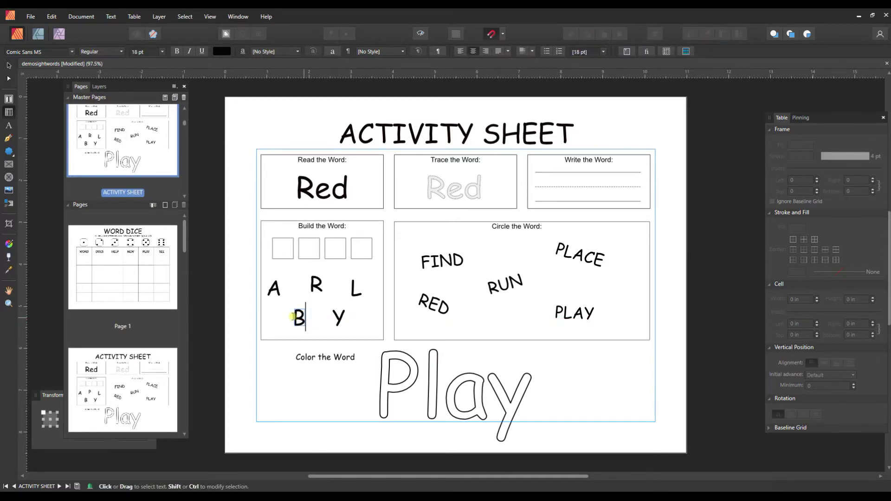
pyautogui.press('Escape')
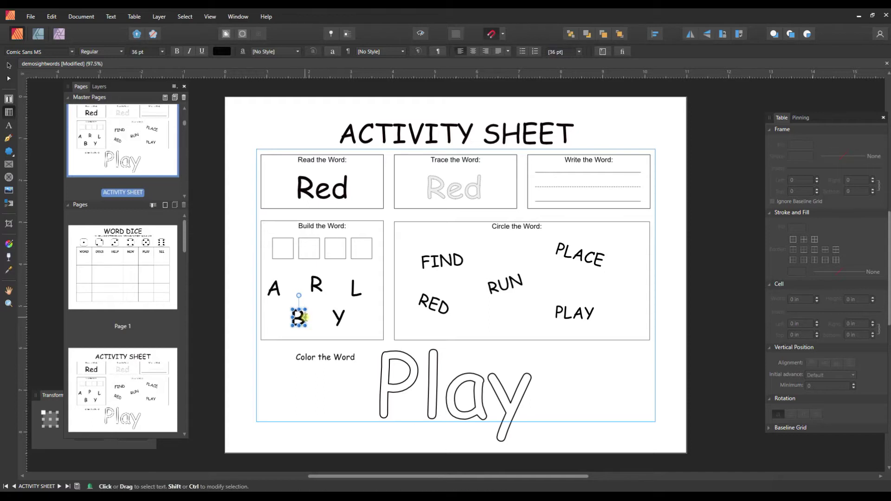
pyautogui.write('E')
pyautogui.press('BackSpace')
pyautogui.press('BackSpace')
pyautogui.write('E')
pyautogui.click(339, 316)
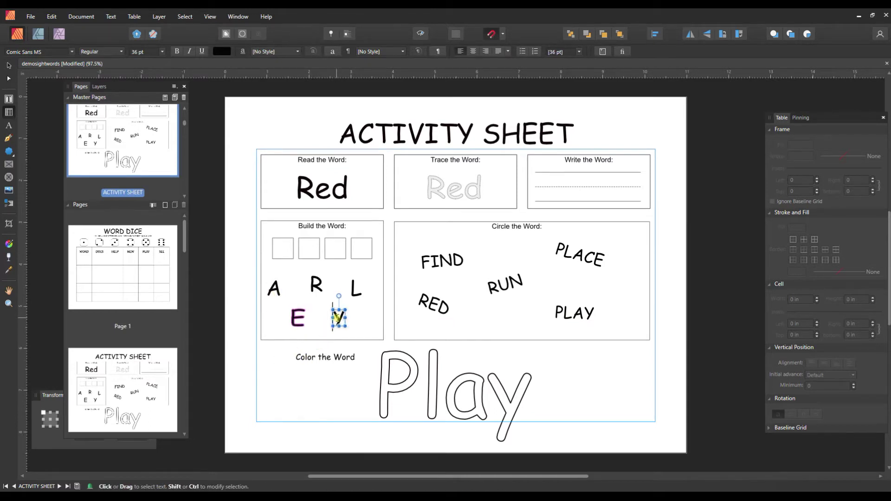
pyautogui.press('Delete')
pyautogui.write('D')
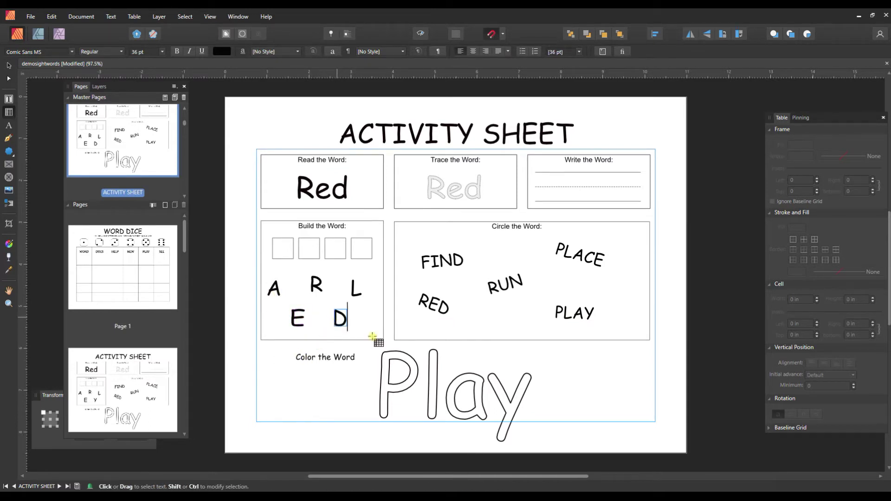
# Retype the big outlined Color the Word text from Play to Red
pyautogui.click(400, 369)
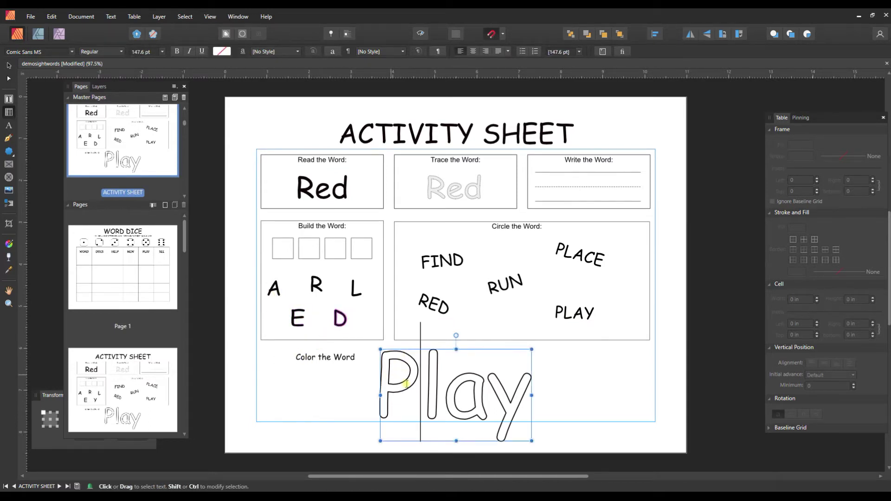
pyautogui.click(525, 394)
pyautogui.hotkey('shift', 'Left')
pyautogui.moveTo(426, 397); pyautogui.dragTo(384, 398)
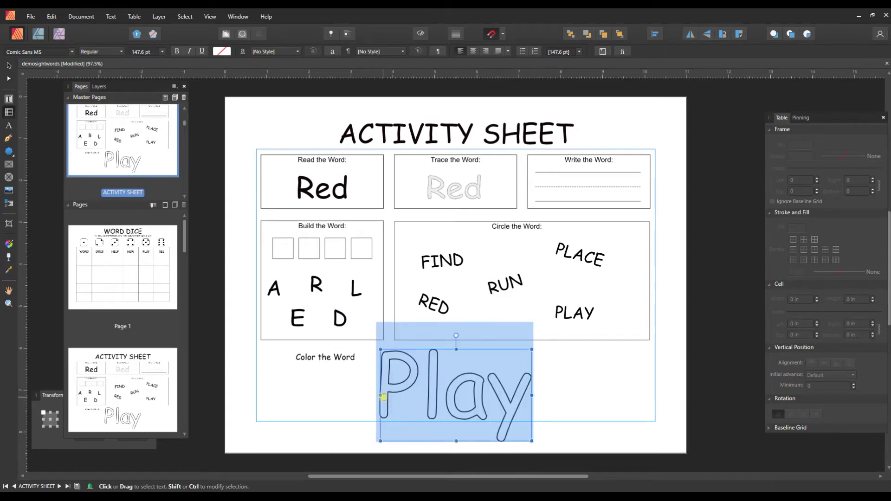
pyautogui.write('Red')
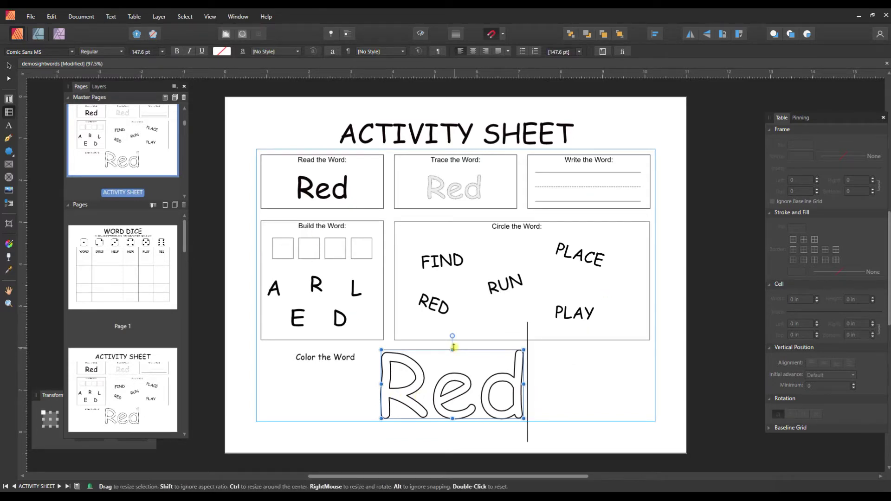
pyautogui.scroll(-3, 128, 156)
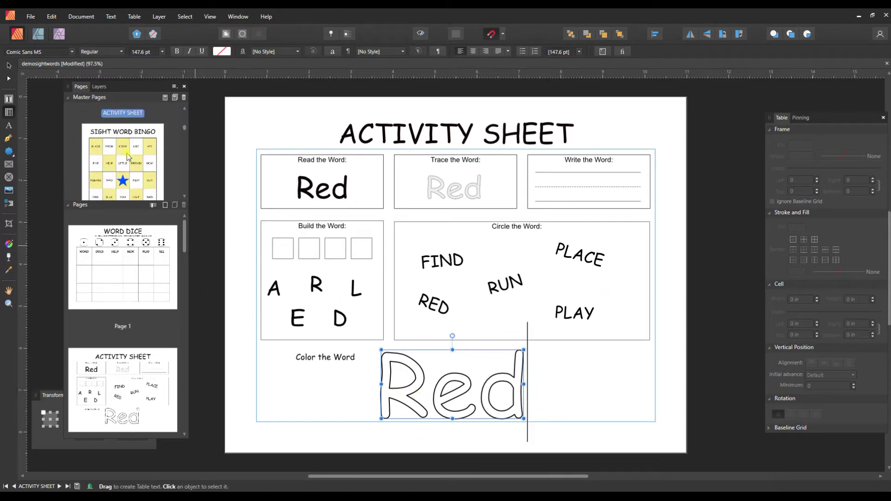
# Open the SIGHT WORD BINGO master and retype cell A1 from BLACK to RED
pyautogui.doubleClick(128, 157)
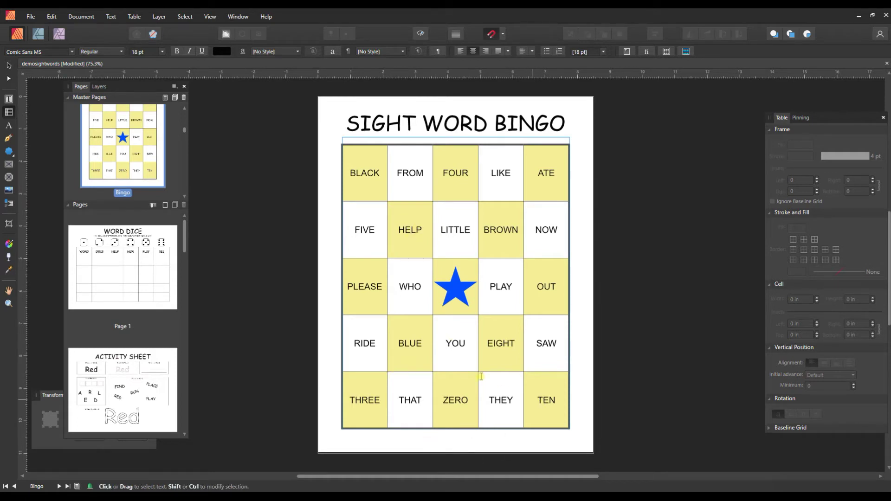
pyautogui.click(367, 175)
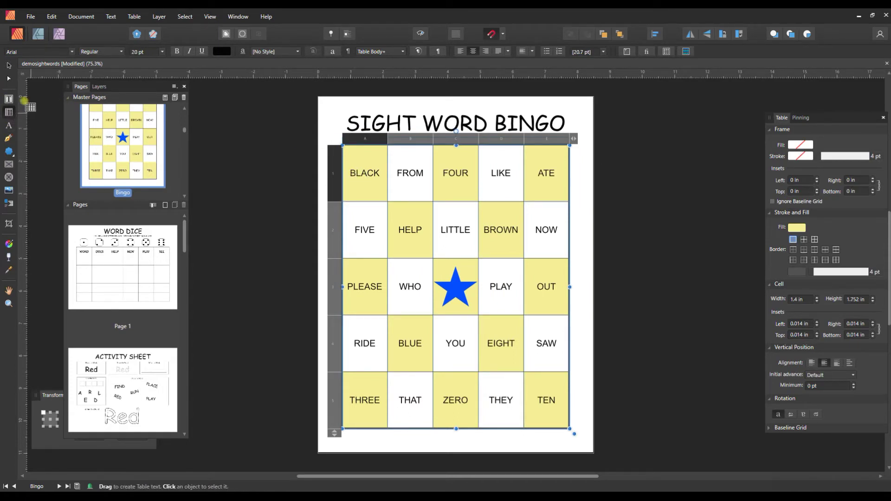
pyautogui.moveTo(351, 171); pyautogui.dragTo(380, 174)
pyautogui.click(355, 174)
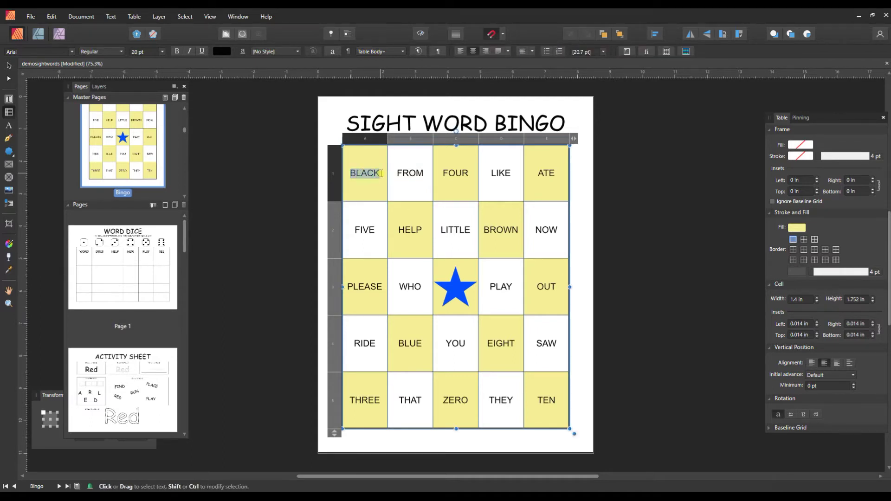
pyautogui.write('R')
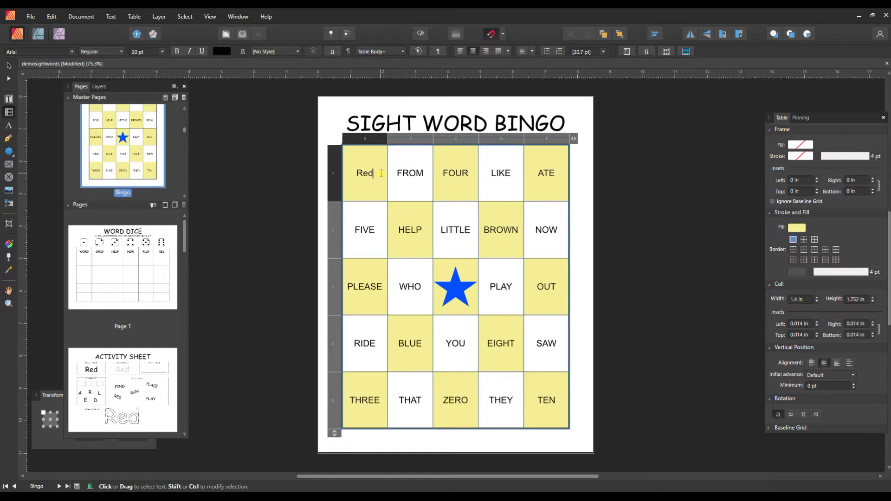
pyautogui.write('ED')
pyautogui.moveTo(354, 174)
pyautogui.mouseDown()
pyautogui.moveTo(539, 181)
pyautogui.moveTo(526, 328)
pyautogui.moveTo(535, 393)
pyautogui.mouseUp()
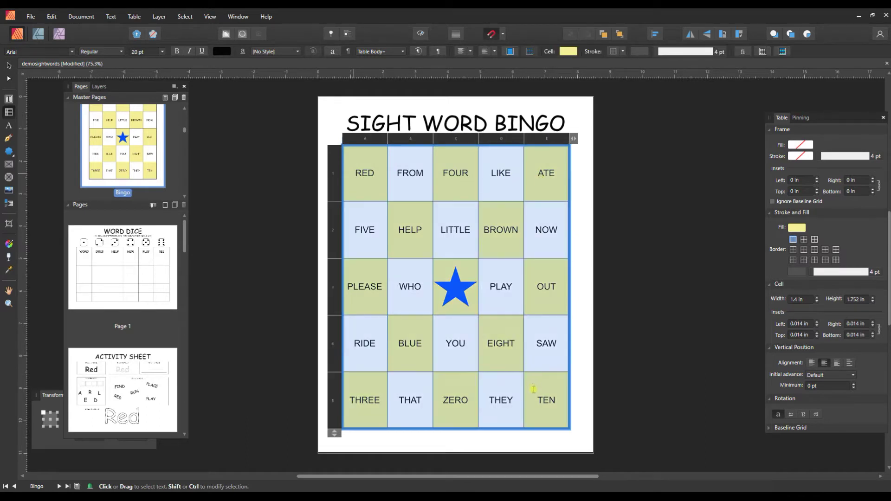
pyautogui.click(161, 54)
pyautogui.click(162, 53)
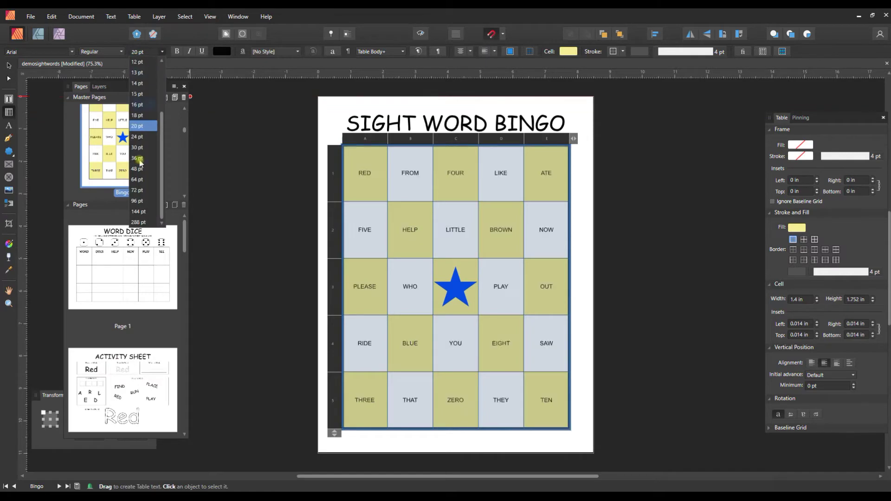
pyautogui.click(137, 126)
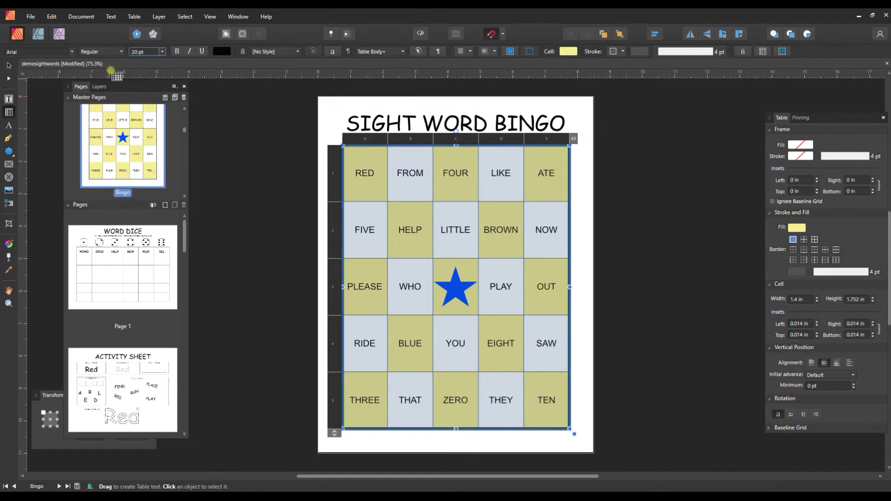
pyautogui.click(258, 189)
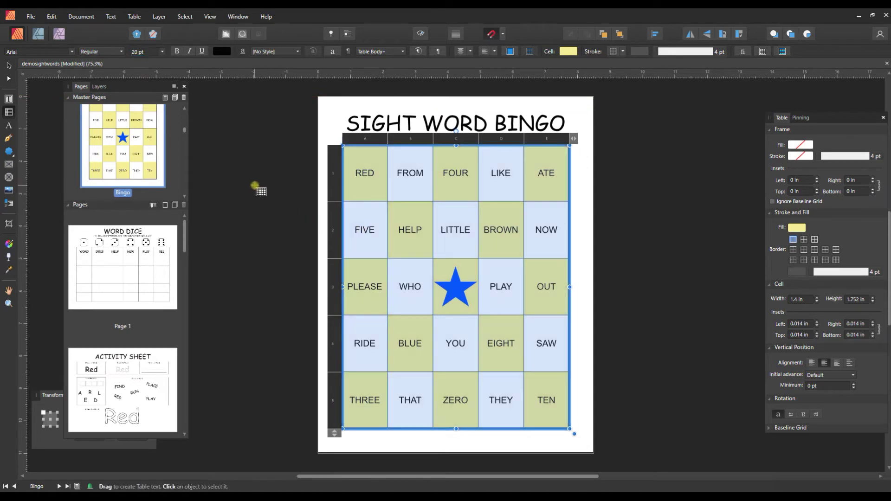
pyautogui.click(366, 194)
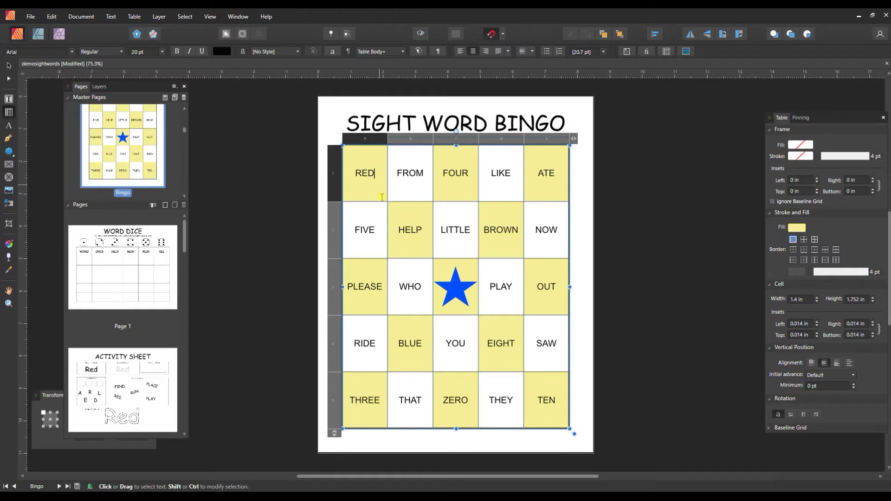
pyautogui.click(8, 65)
# Enter table editing on the bingo grid and preview the cell fill picker on the RED square
pyautogui.click(367, 199)
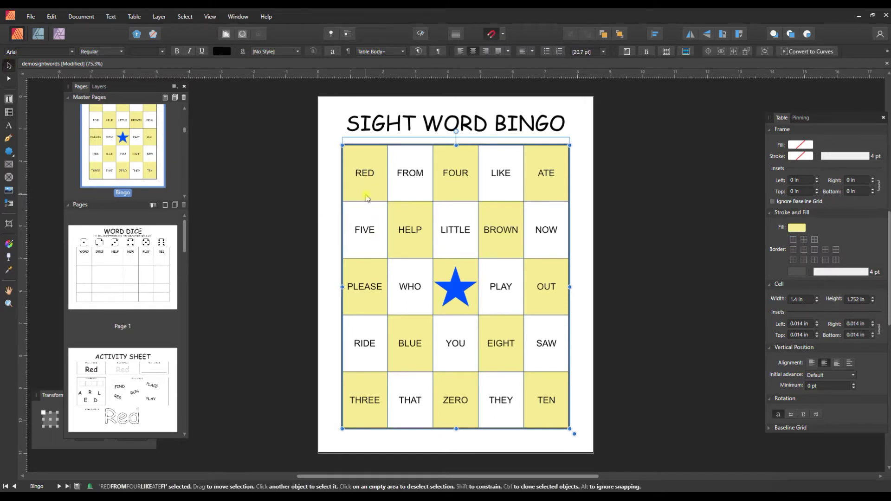
pyautogui.click(8, 112)
pyautogui.click(384, 191)
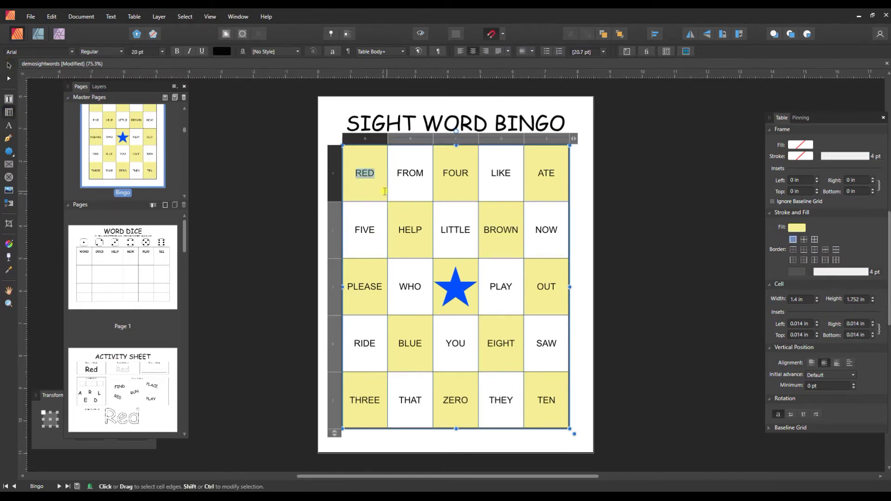
pyautogui.click(384, 191)
pyautogui.click(798, 228)
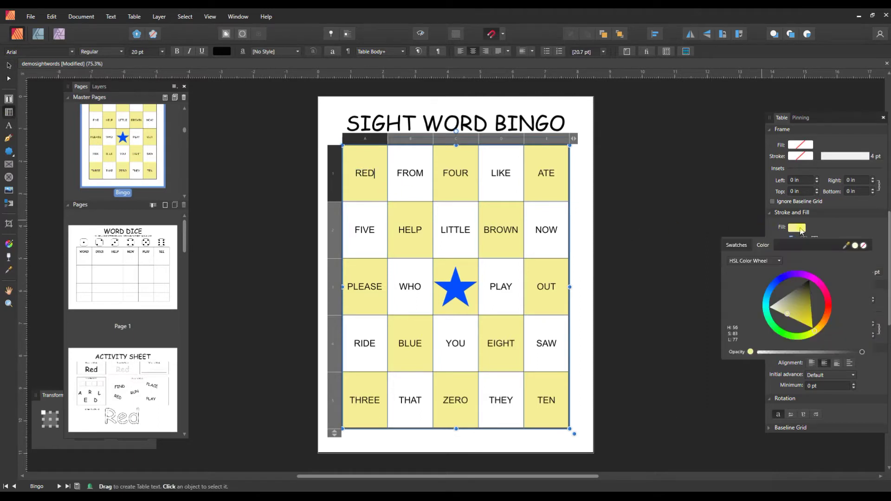
pyautogui.click(377, 195)
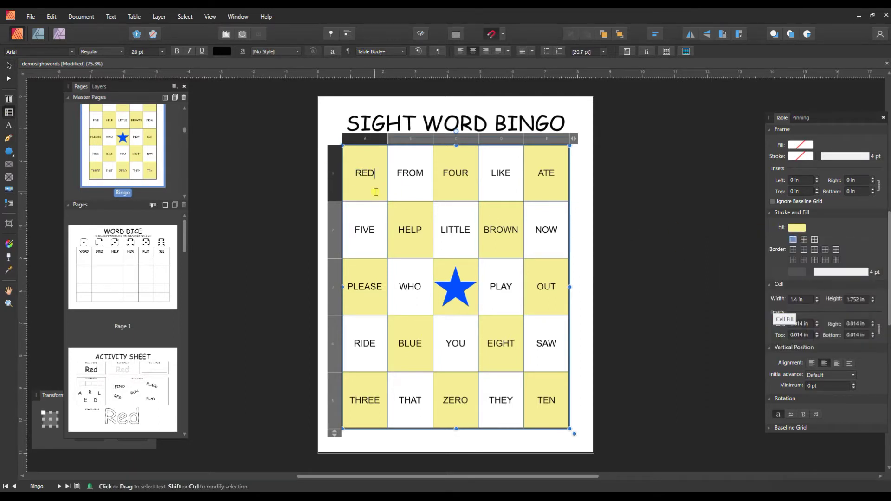
pyautogui.press('Escape')
pyautogui.press('Right')
pyautogui.press('Right')
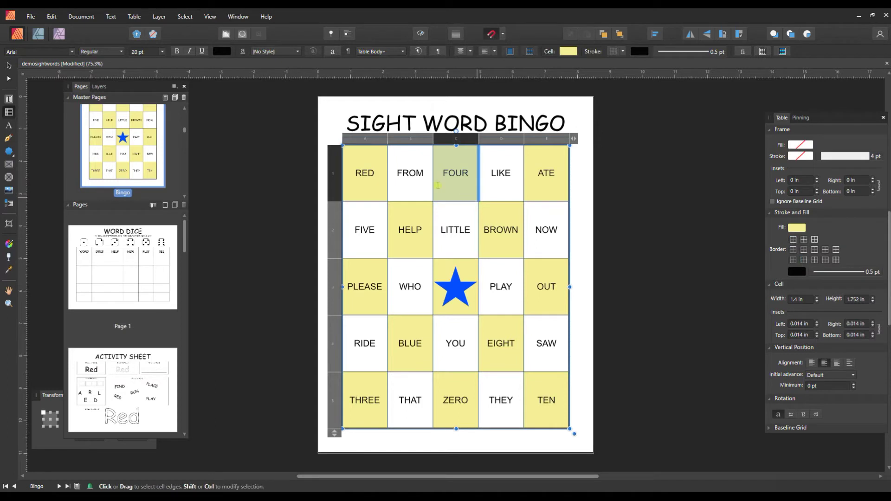
pyautogui.click(368, 175)
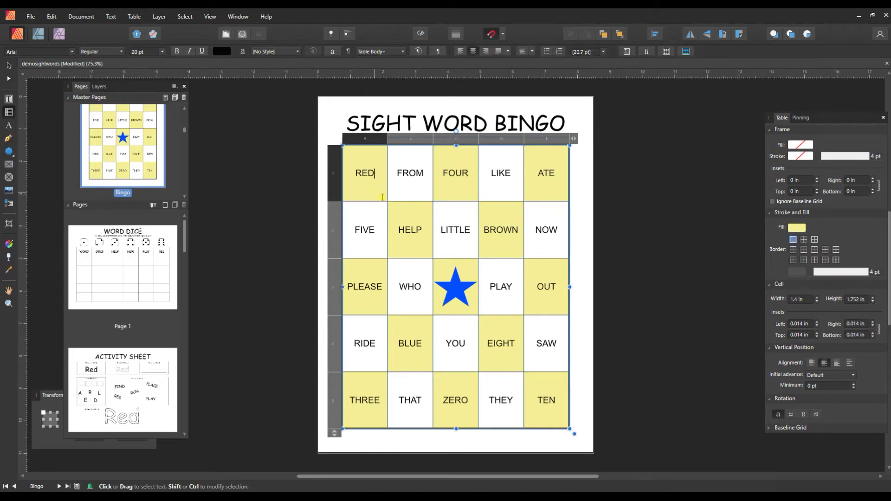
pyautogui.click(476, 193)
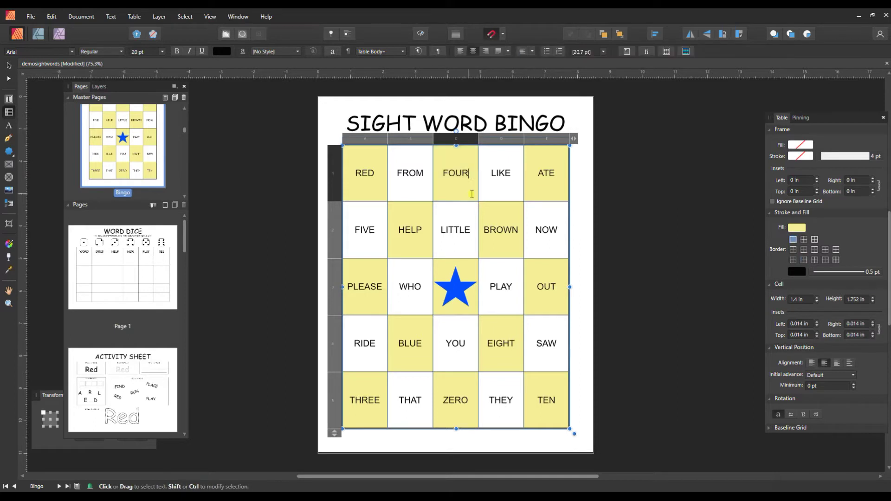
# Select the yellow squares: FOUR, RED, ATE, BROWN, HELP, PLEASE, star, OUT, EIGHT, BLUE, THREE, ZERO, TEN
pyautogui.click(478, 194)
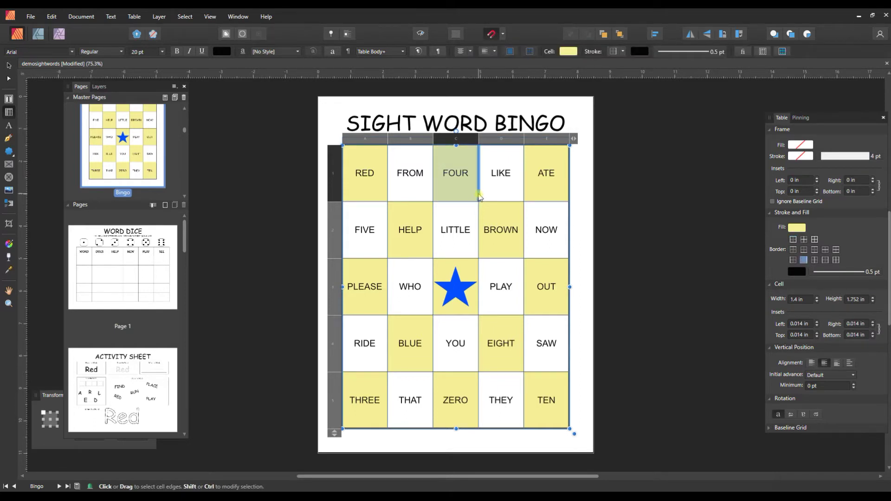
pyautogui.keyDown('ctrl'); pyautogui.click(385, 195); pyautogui.keyUp('ctrl')
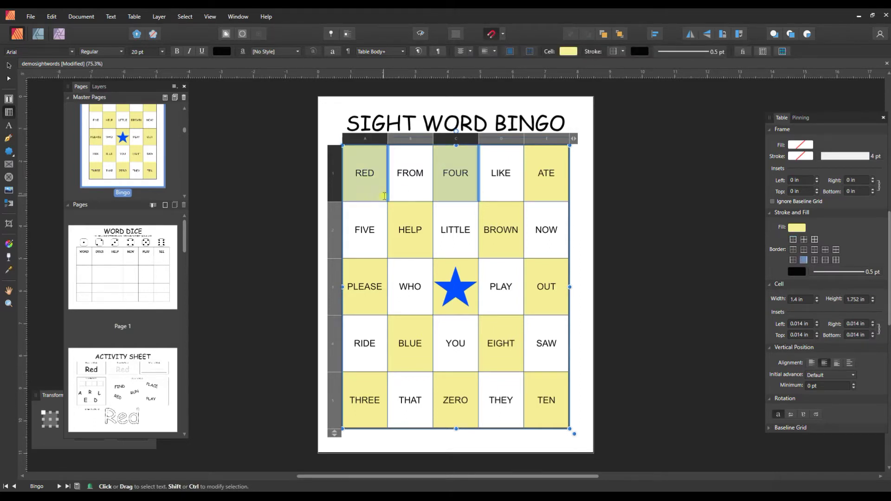
pyautogui.keyDown('ctrl'); pyautogui.click(542, 191); pyautogui.keyUp('ctrl')
pyautogui.keyDown('ctrl'); pyautogui.click(518, 235); pyautogui.keyUp('ctrl')
pyautogui.keyDown('ctrl'); pyautogui.click(415, 251); pyautogui.keyUp('ctrl')
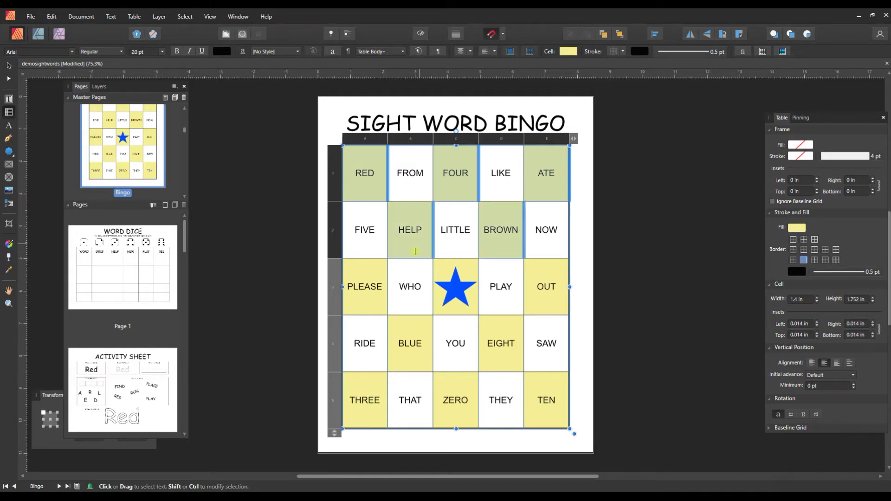
pyautogui.keyDown('ctrl'); pyautogui.click(388, 292); pyautogui.keyUp('ctrl')
pyautogui.keyDown('ctrl'); pyautogui.click(477, 313); pyautogui.keyUp('ctrl')
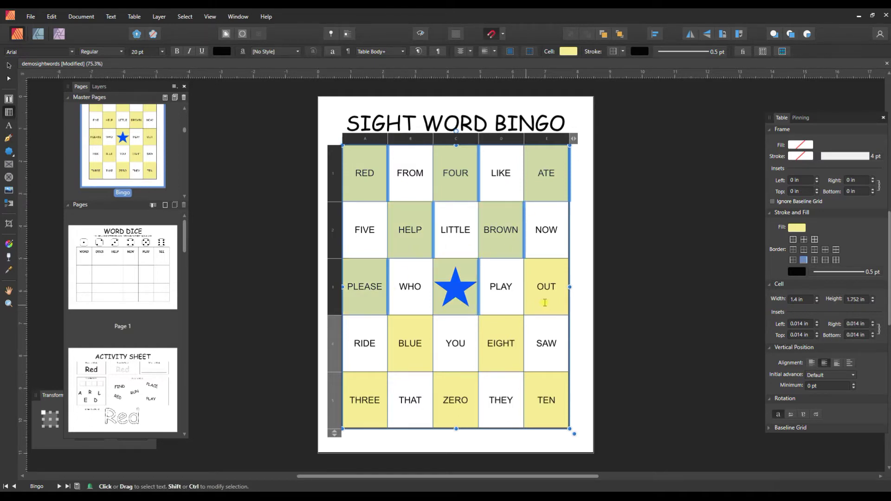
pyautogui.keyDown('ctrl'); pyautogui.click(544, 303); pyautogui.keyUp('ctrl')
pyautogui.keyDown('ctrl'); pyautogui.click(512, 360); pyautogui.keyUp('ctrl')
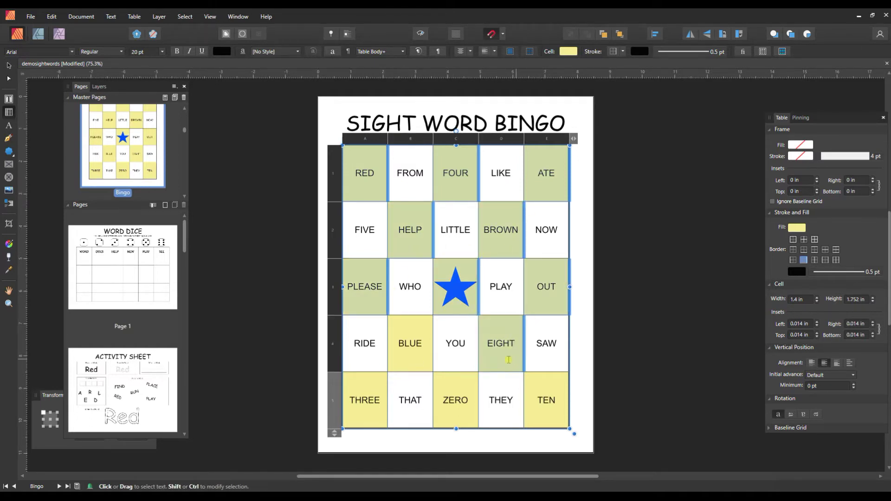
pyautogui.keyDown('ctrl'); pyautogui.click(409, 366); pyautogui.keyUp('ctrl')
pyautogui.keyDown('ctrl'); pyautogui.click(372, 408); pyautogui.keyUp('ctrl')
pyautogui.keyDown('ctrl'); pyautogui.click(460, 415); pyautogui.keyUp('ctrl')
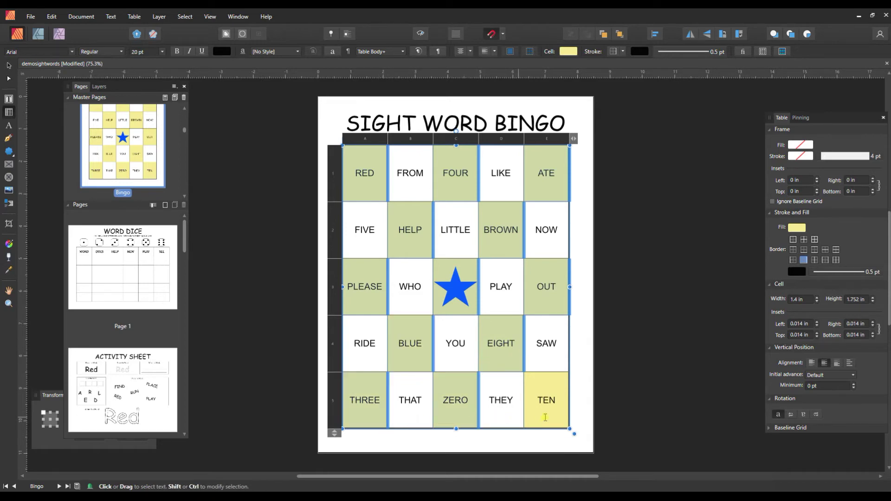
pyautogui.keyDown('ctrl'); pyautogui.click(546, 417); pyautogui.keyUp('ctrl')
# Fill the selected squares with a muted greyish light blue and deselect the table
pyautogui.click(796, 228)
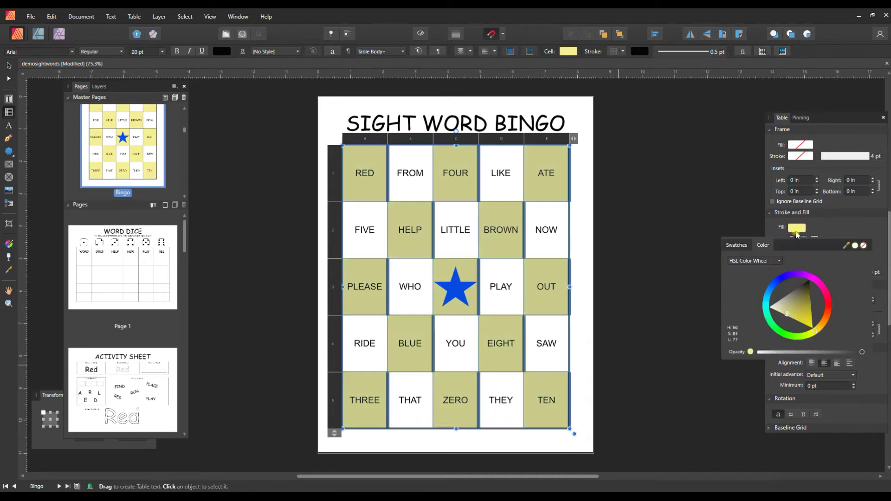
pyautogui.click(767, 295)
pyautogui.click(798, 290)
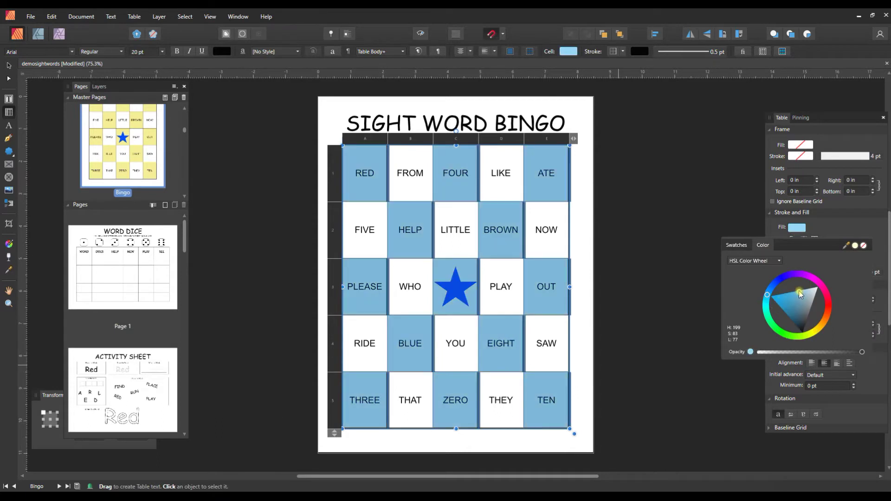
pyautogui.moveTo(810, 301); pyautogui.dragTo(809, 304)
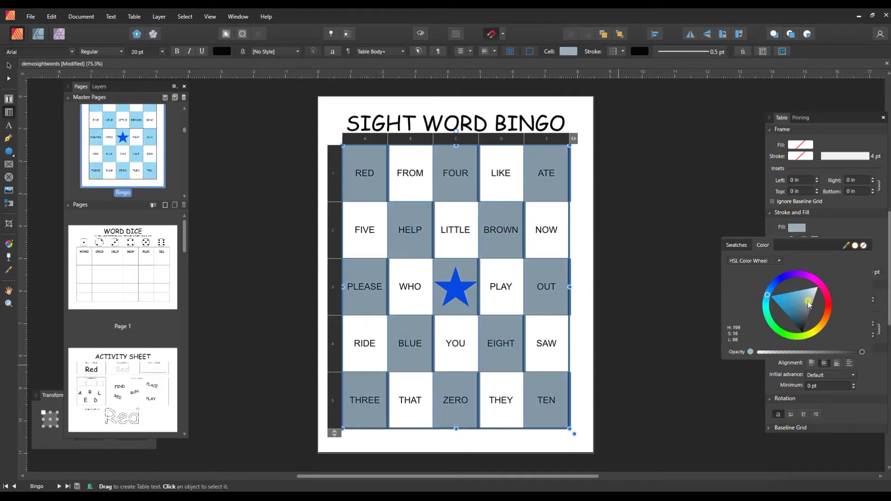
pyautogui.click(671, 301)
pyautogui.click(665, 293)
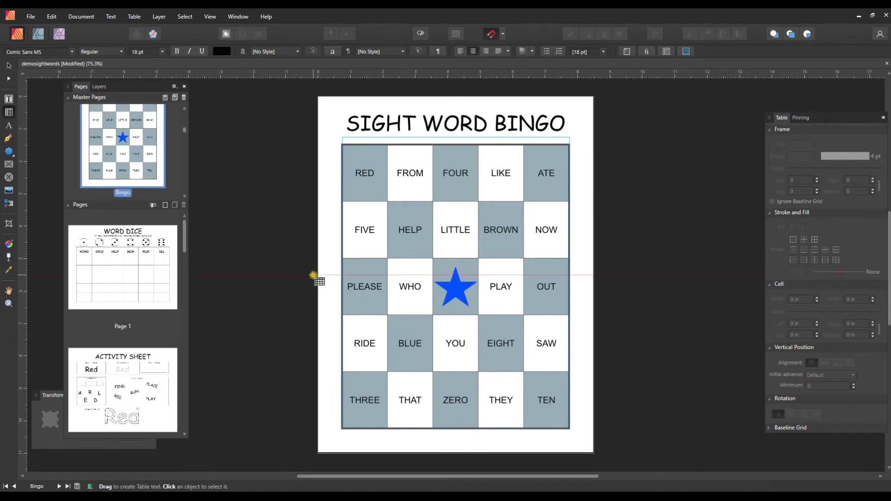
pyautogui.scroll(-3, 132, 156)
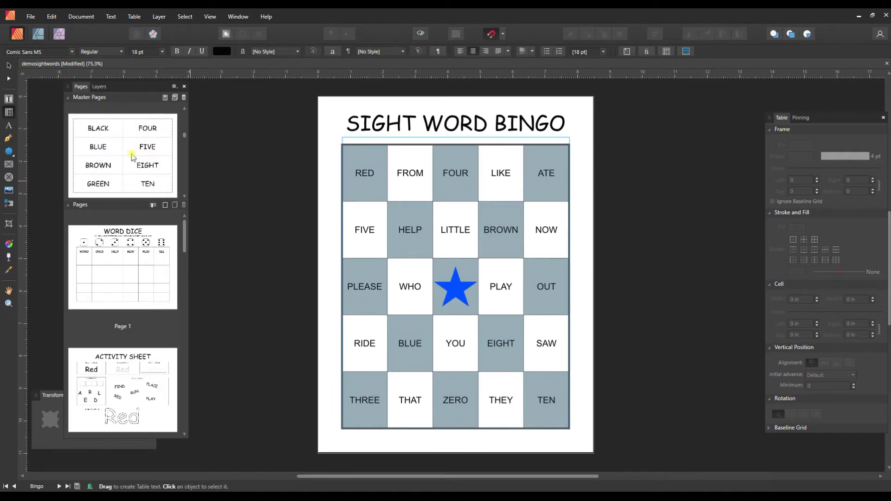
pyautogui.doubleClick(132, 156)
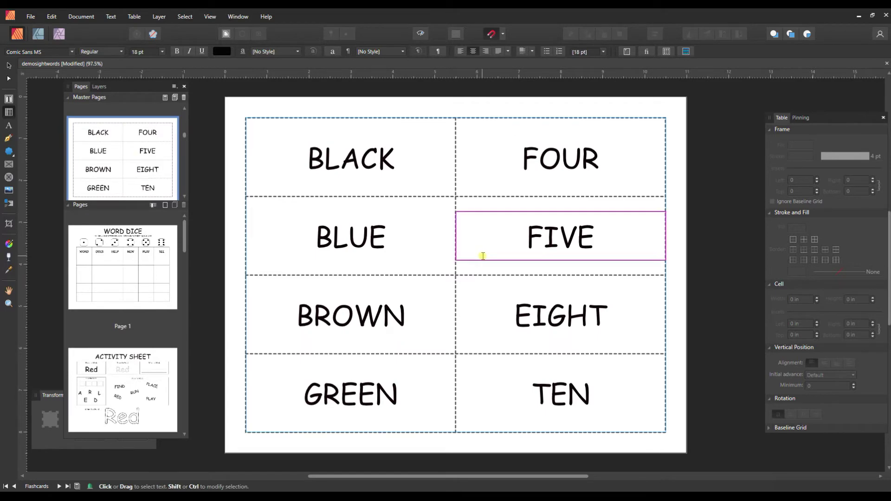
pyautogui.click(325, 162)
pyautogui.moveTo(309, 158); pyautogui.dragTo(396, 163)
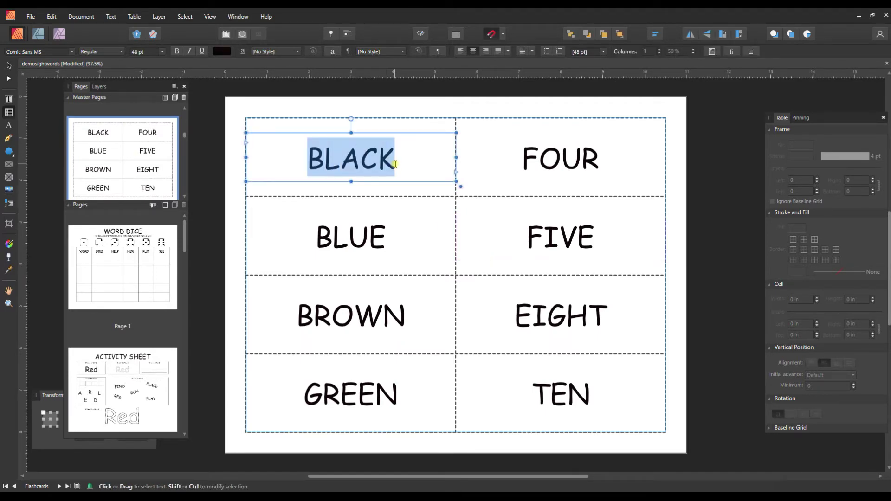
pyautogui.click(8, 98)
pyautogui.scroll(-1, 146, 235)
pyautogui.scroll(-3, 158, 163)
pyautogui.scroll(-7, 149, 153)
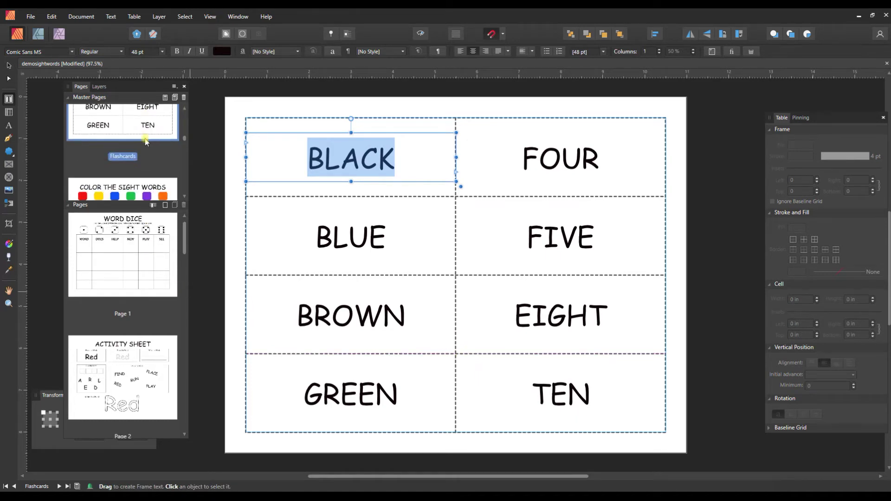
# Open the Color the Words master, highlight PLAY, and show the Layers panel
pyautogui.doubleClick(120, 163)
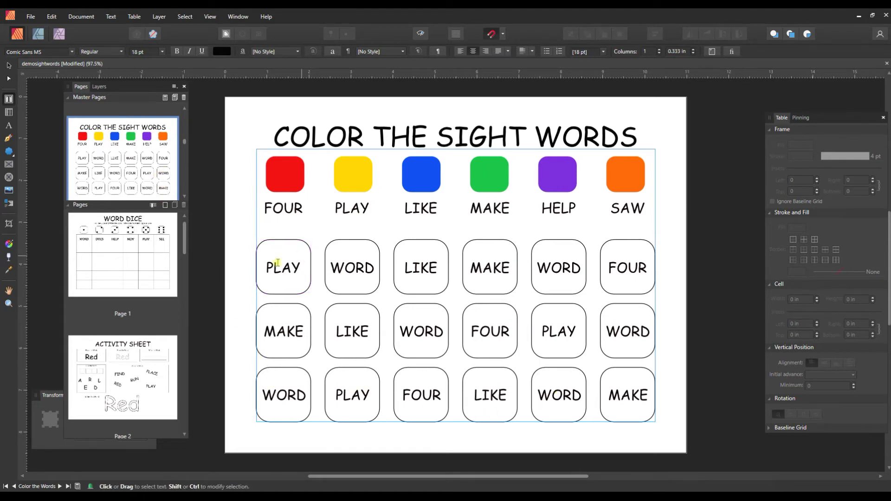
pyautogui.moveTo(268, 268); pyautogui.dragTo(299, 269)
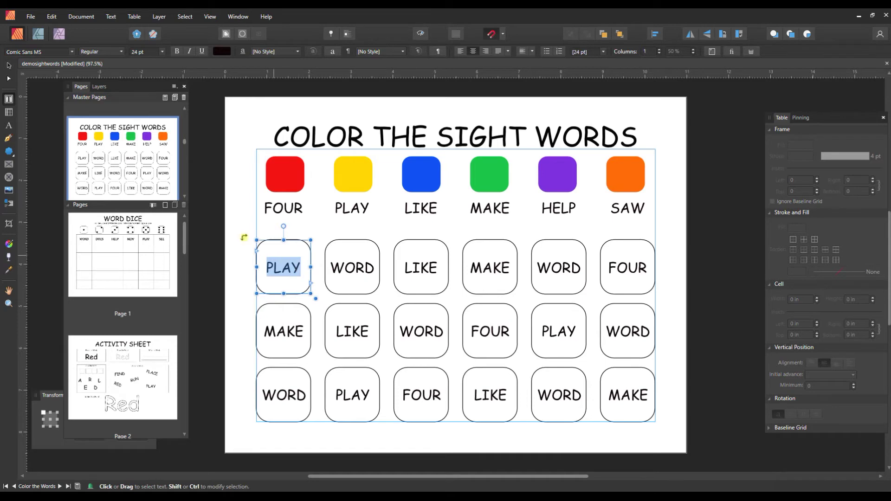
pyautogui.click(99, 87)
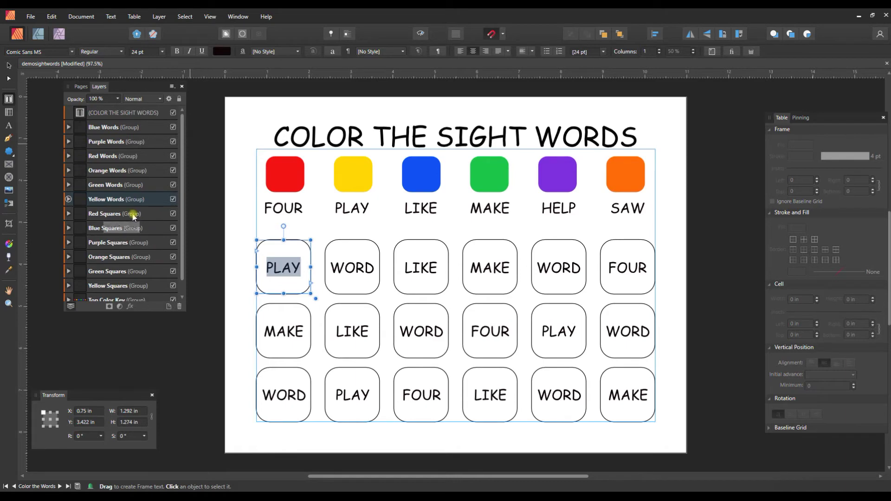
pyautogui.scroll(-1, 127, 211)
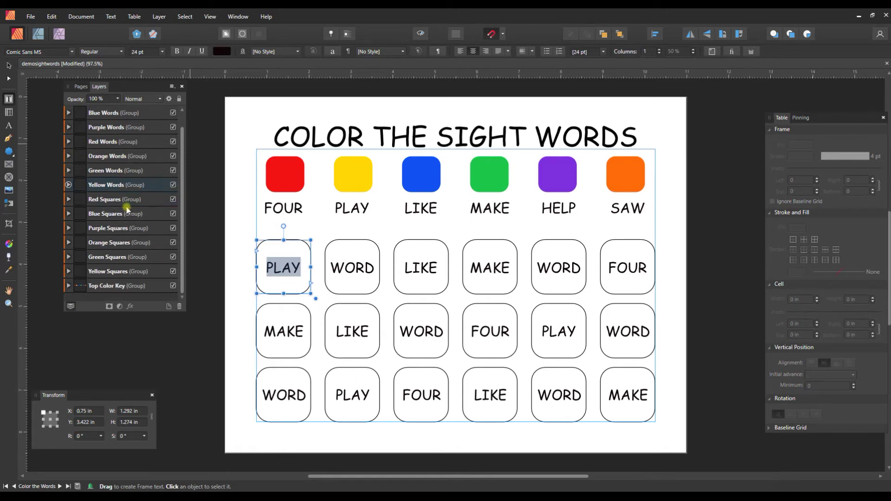
pyautogui.scroll(1, 128, 209)
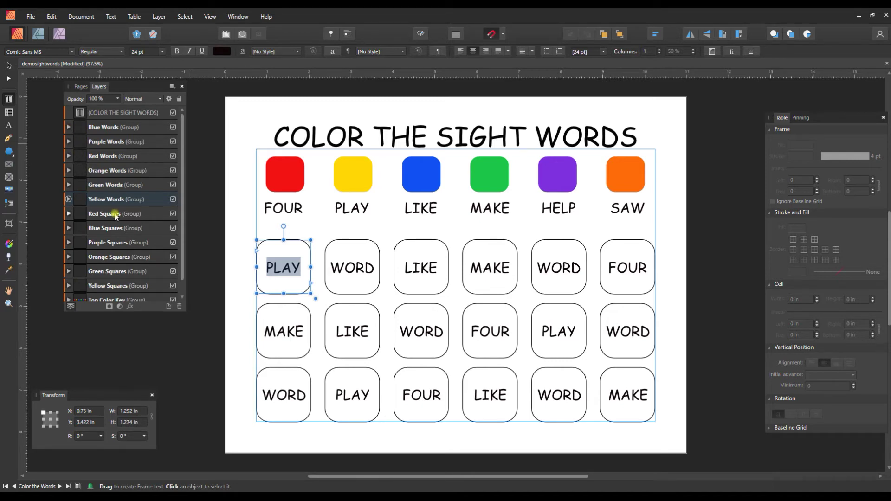
pyautogui.click(69, 214)
pyautogui.scroll(-2, 99, 166)
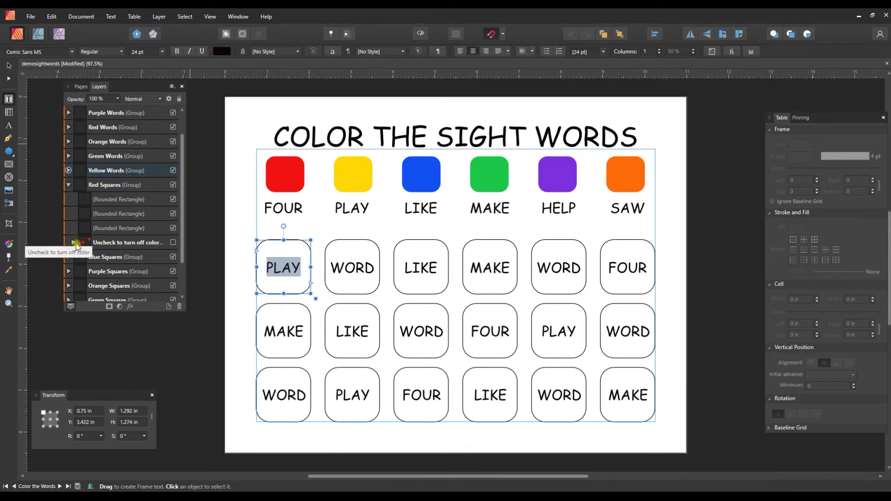
pyautogui.click(171, 243)
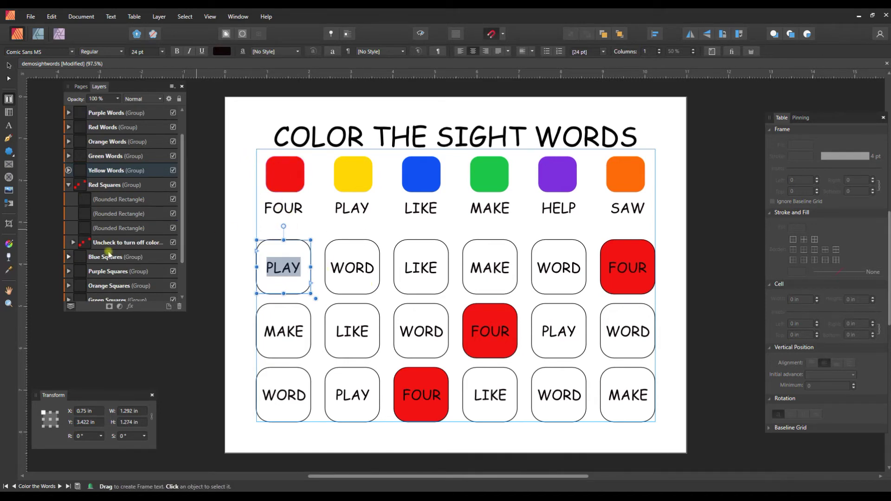
pyautogui.scroll(-3, 123, 242)
pyautogui.scroll(-3, 123, 241)
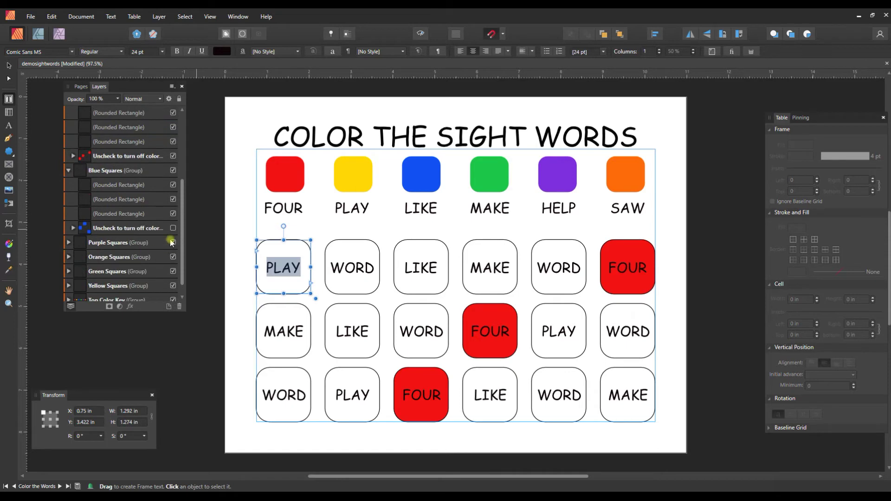
pyautogui.click(172, 229)
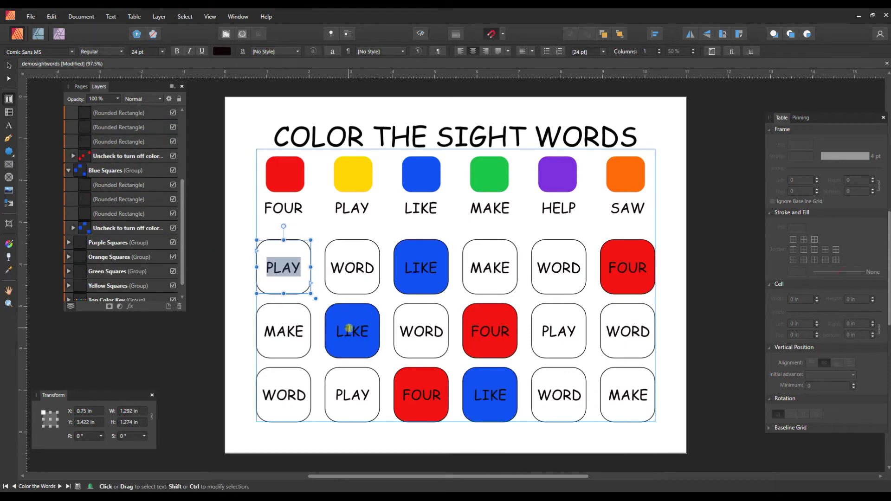
pyautogui.click(351, 331)
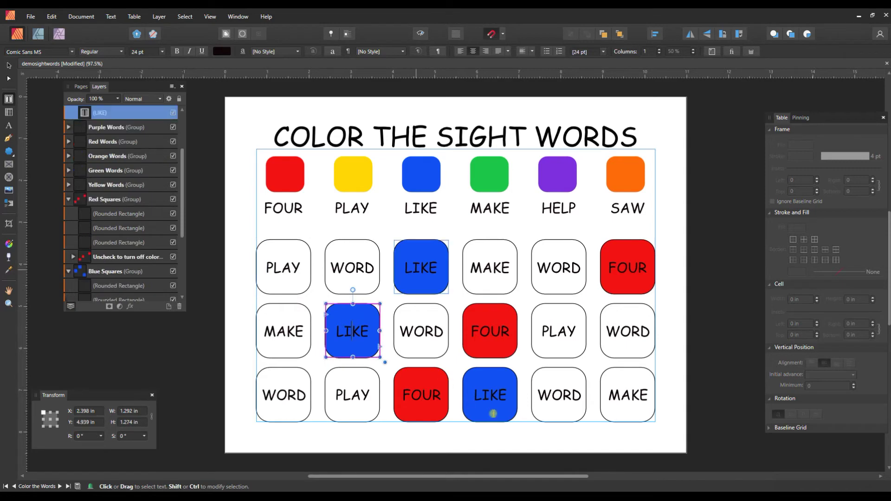
pyautogui.click(490, 411)
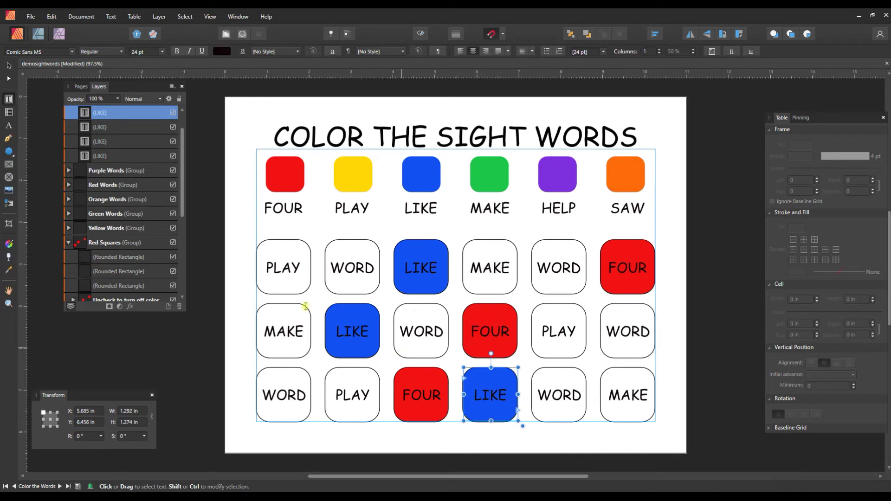
pyautogui.scroll(-1, 146, 246)
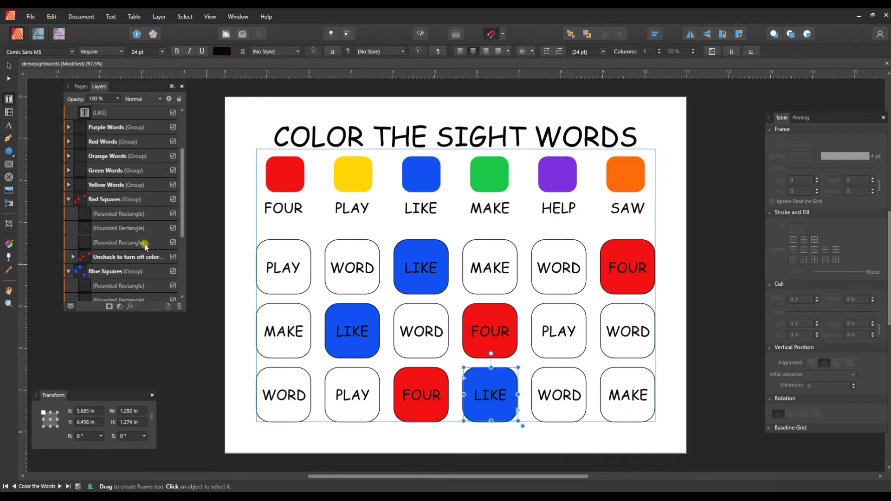
pyautogui.click(173, 256)
pyautogui.scroll(-3, 135, 260)
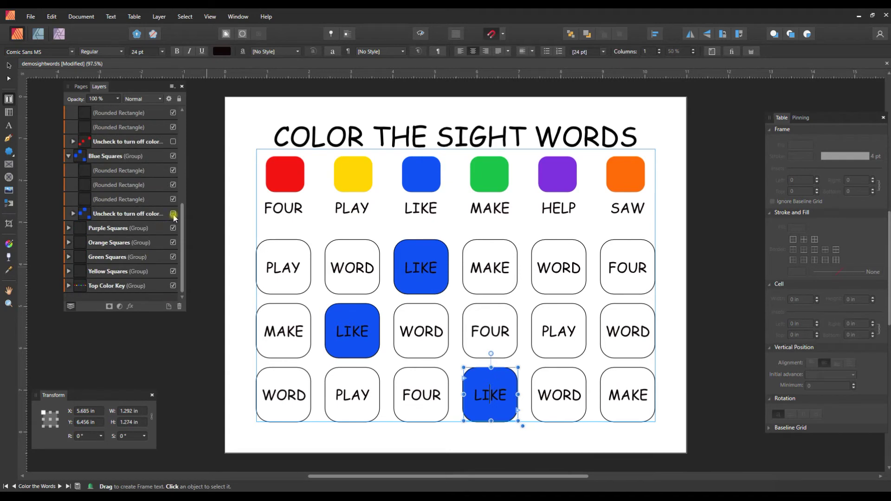
pyautogui.click(173, 214)
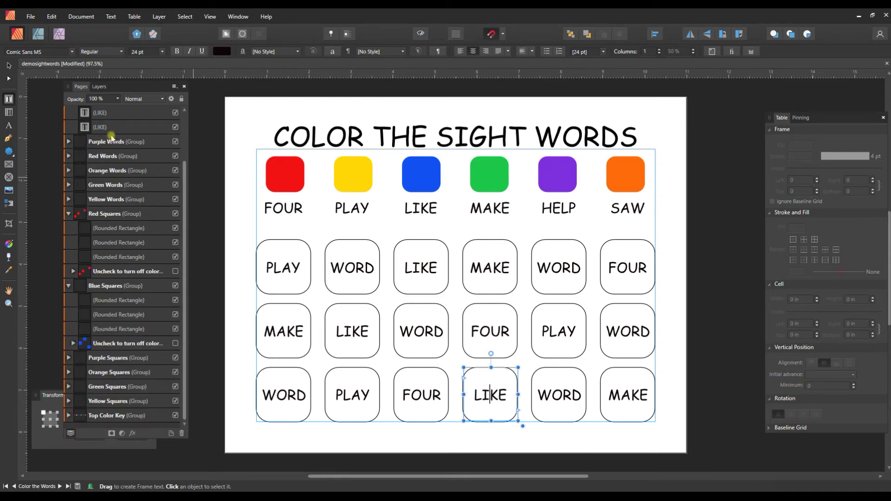
pyautogui.click(80, 89)
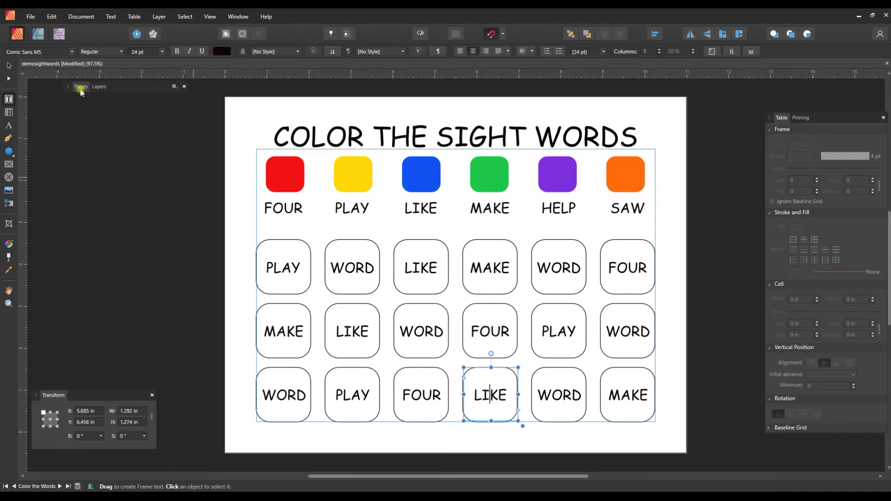
# Open the Match Game master and recolour the yellow card background rectangle pink
pyautogui.scroll(-3, 133, 168)
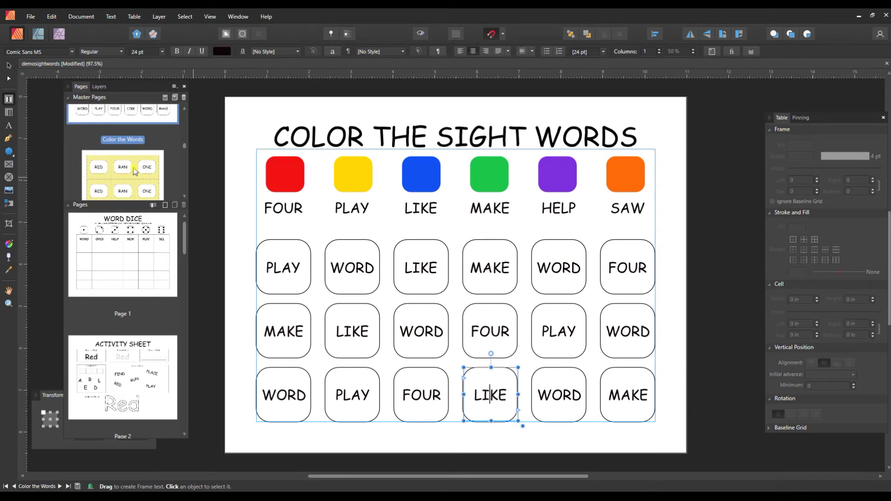
pyautogui.doubleClick(133, 168)
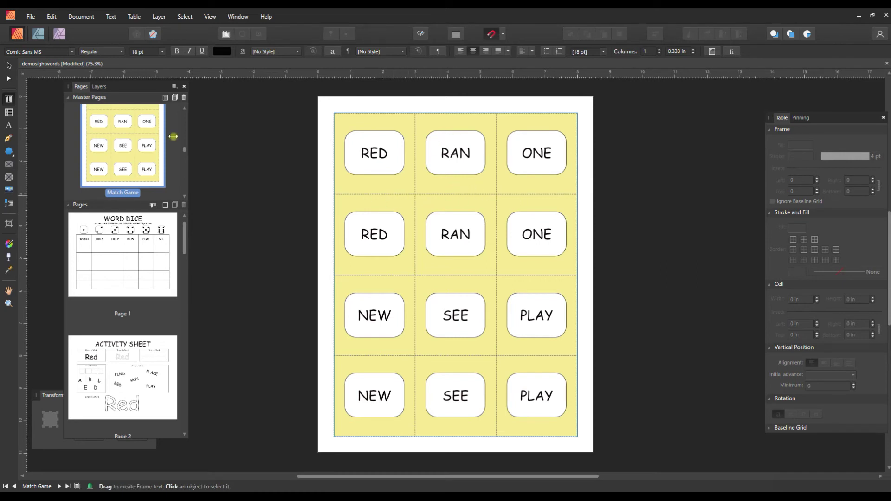
pyautogui.press('v')
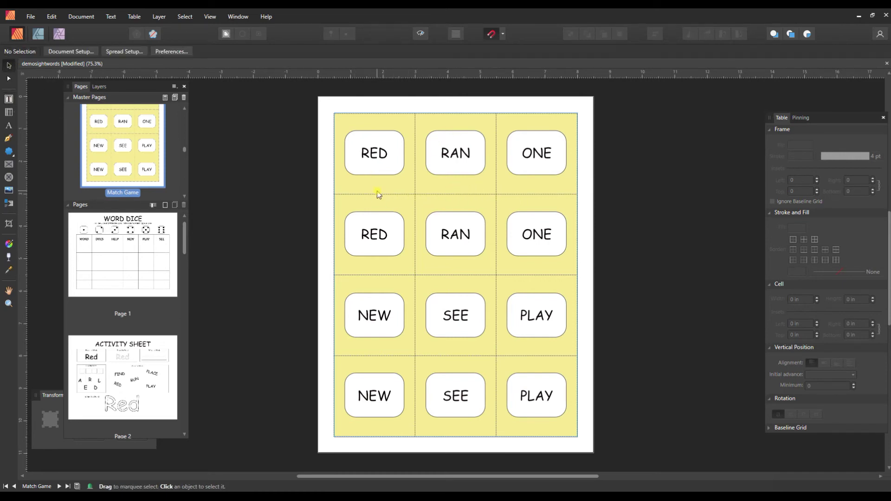
pyautogui.click(377, 192)
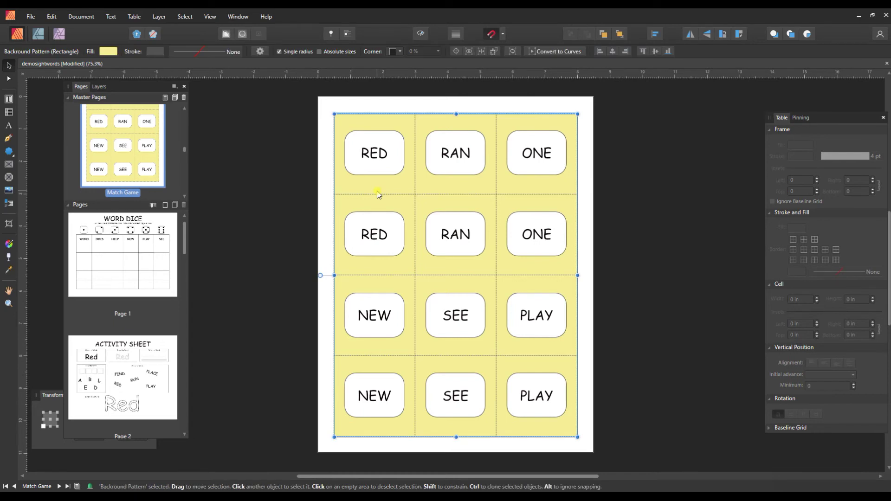
pyautogui.click(108, 51)
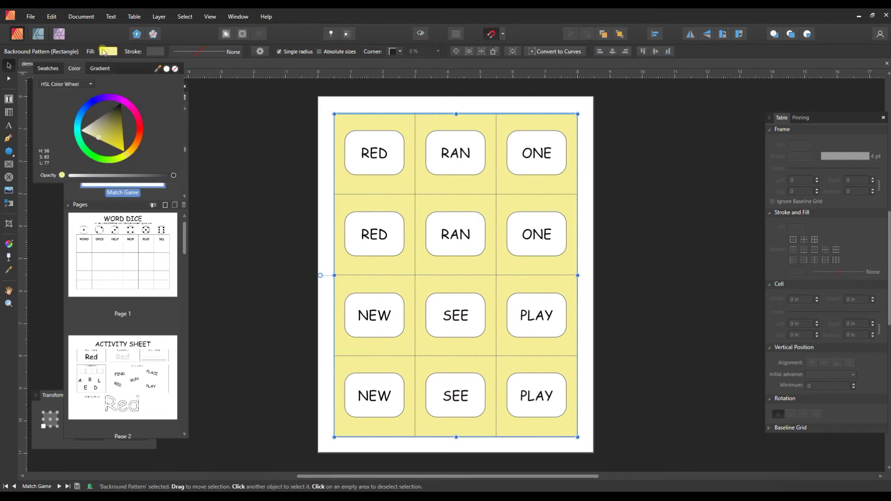
pyautogui.click(115, 98)
pyautogui.moveTo(114, 99); pyautogui.dragTo(126, 102)
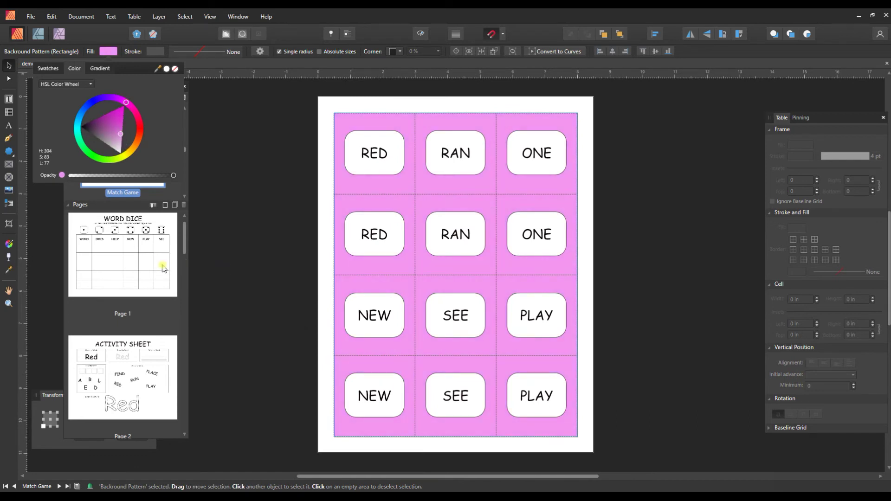
pyautogui.click(214, 185)
pyautogui.scroll(-3, 153, 170)
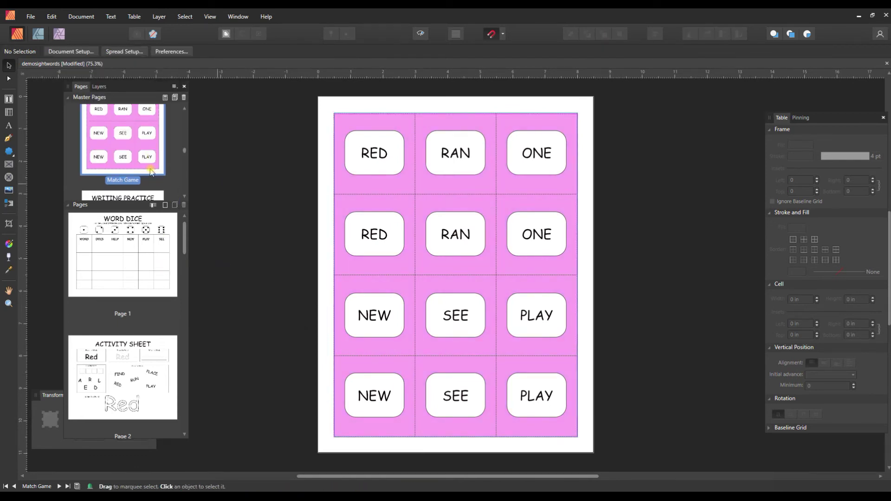
# View the Writing Practice, 100 SIGHT WORDS and List of Words master pages
pyautogui.doubleClick(133, 183)
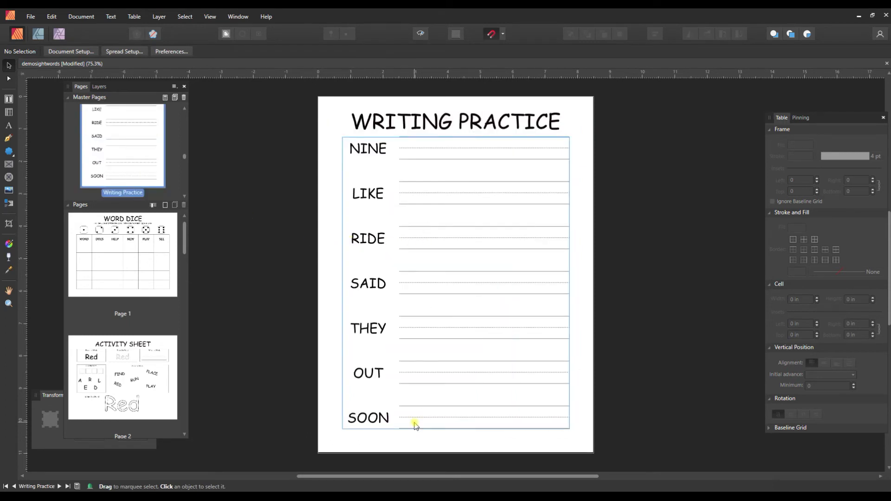
pyautogui.scroll(3, 134, 173)
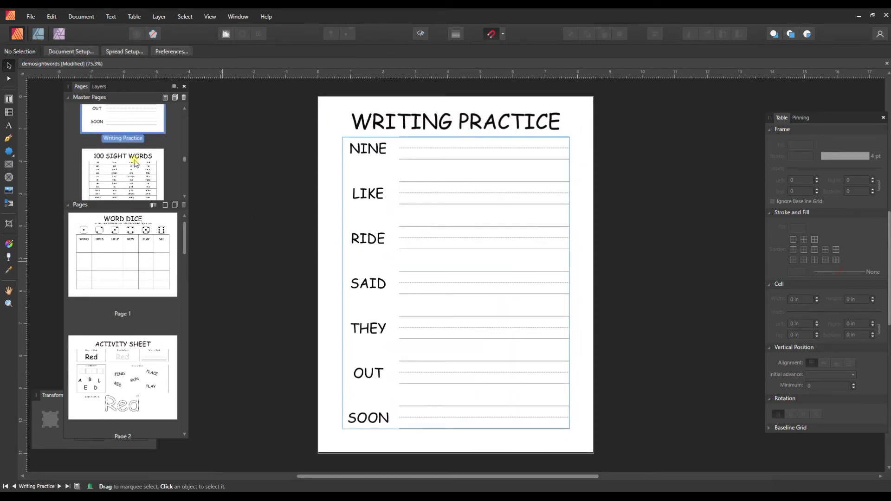
pyautogui.click(134, 161)
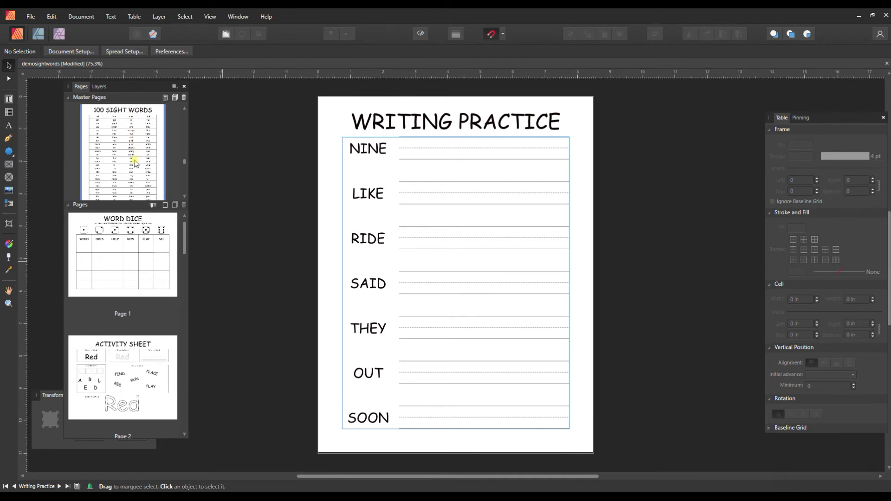
pyautogui.doubleClick(134, 162)
pyautogui.click(136, 162)
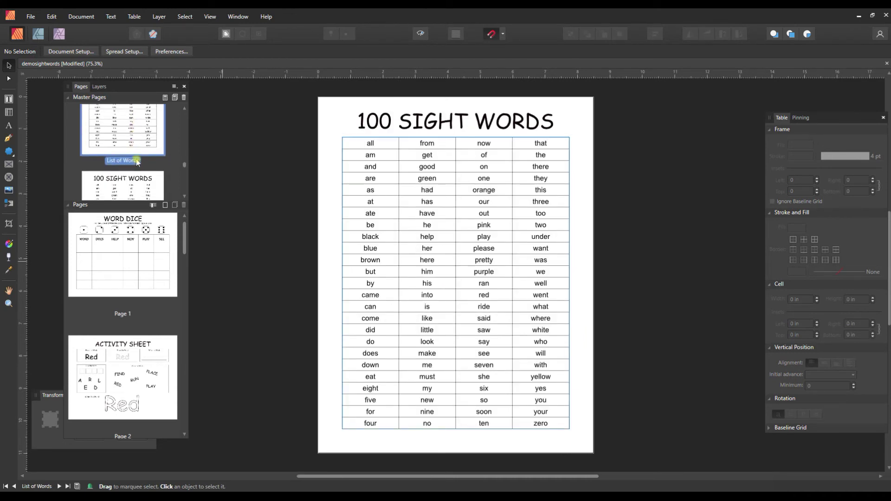
# Move on to the List of Words no borders master, then FIND THE WORDS
pyautogui.scroll(-2, 138, 162)
pyautogui.scroll(-2, 139, 161)
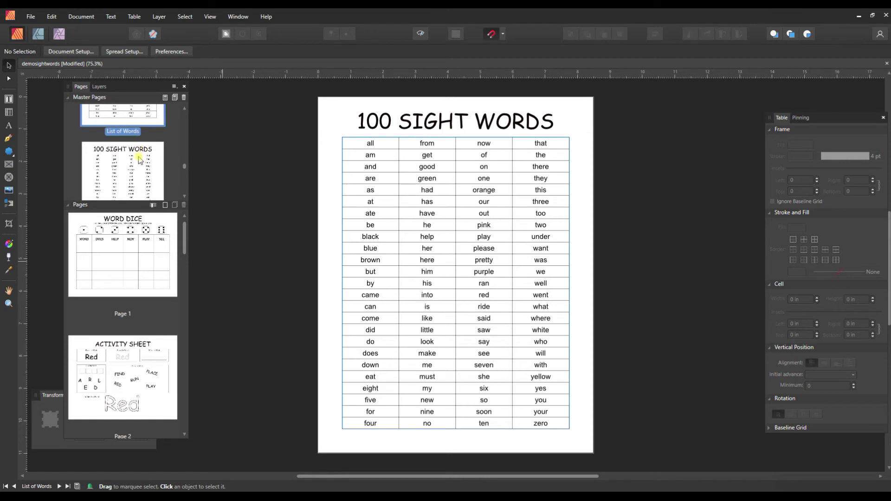
pyautogui.doubleClick(139, 160)
pyautogui.scroll(-10, 140, 160)
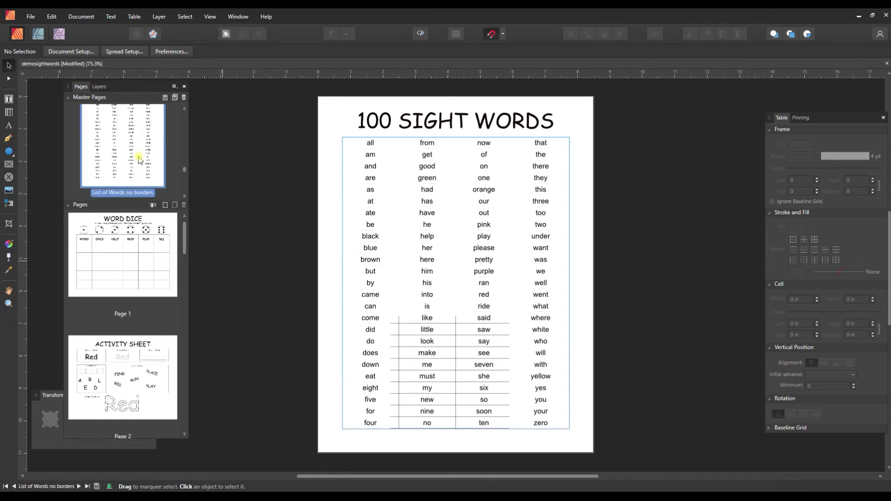
pyautogui.scroll(-5, 138, 160)
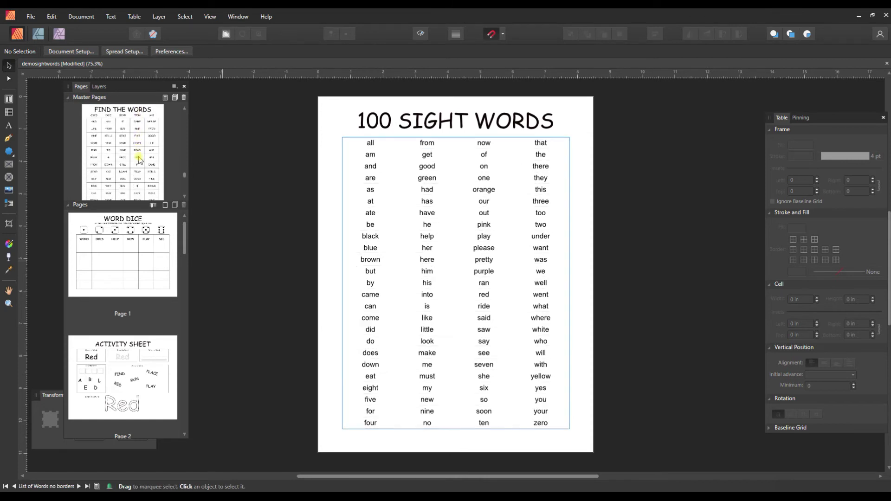
pyautogui.doubleClick(139, 160)
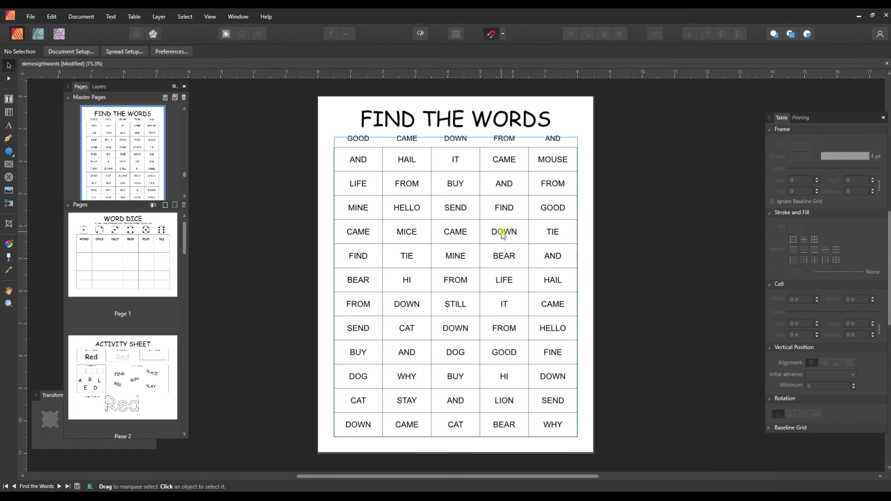
# Scroll the Master Pages list and open the Word Search Template master
pyautogui.scroll(-3, 105, 183)
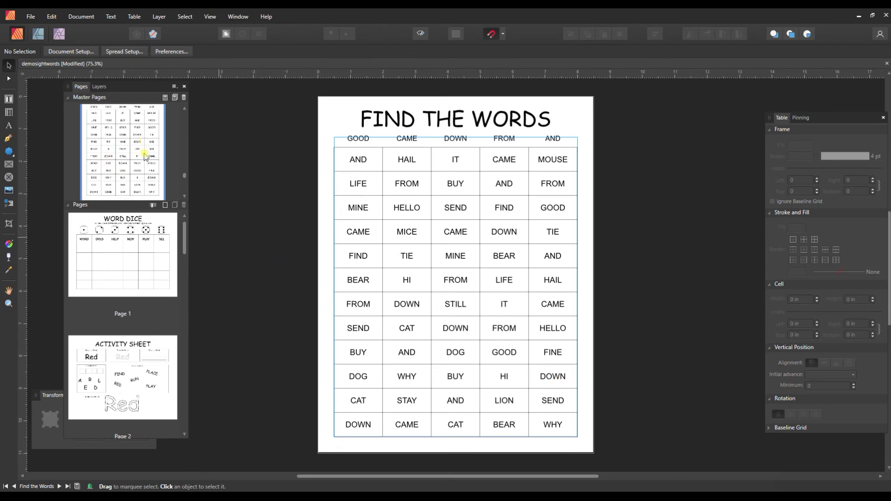
pyautogui.click(111, 179)
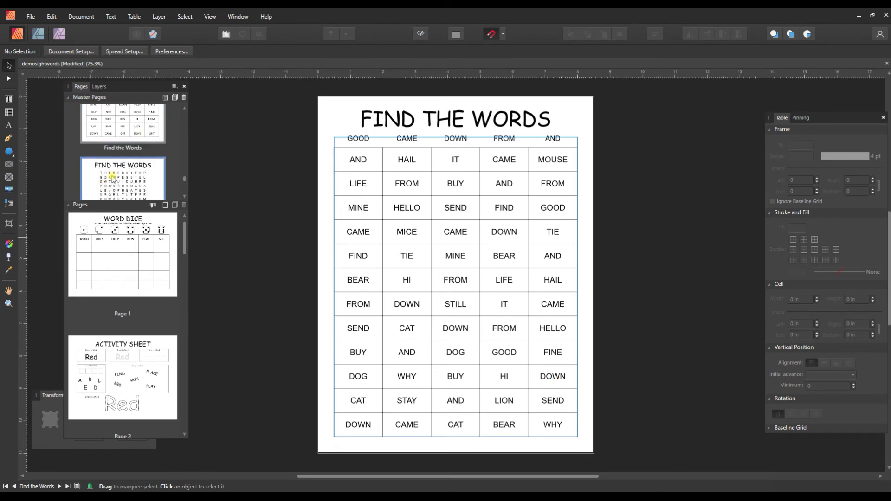
pyautogui.scroll(-2, 139, 158)
pyautogui.scroll(-1, 141, 152)
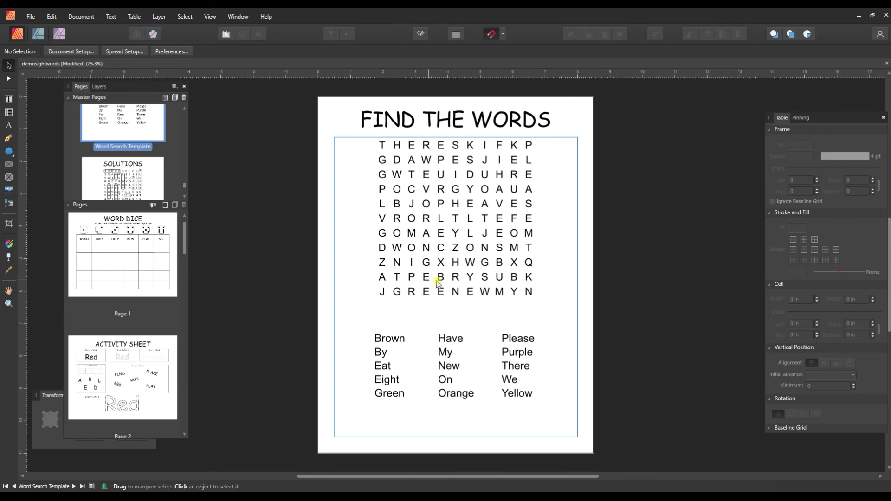
# Scroll the KindSightWordPuzzle Pages panel to reach page 12 with its empty puzzle frame
pyautogui.scroll(-2, 436, 281)
pyautogui.scroll(3, 439, 282)
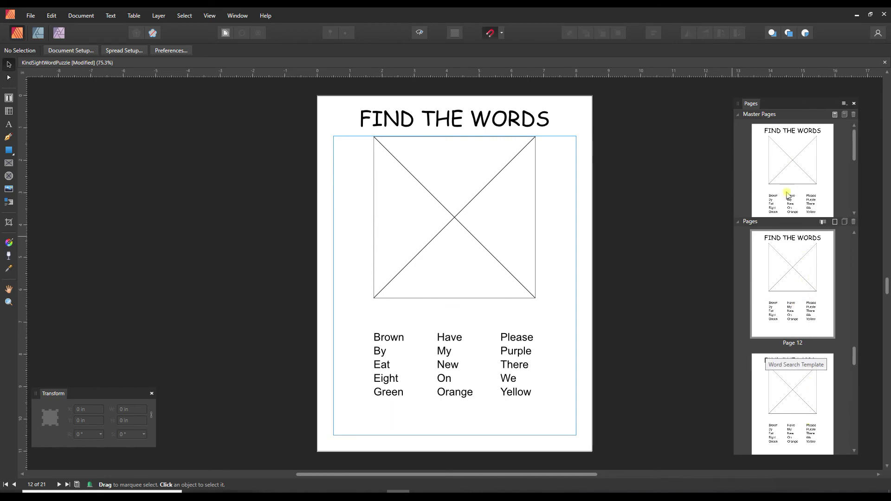
# Fill page 12's empty puzzle frame with the 5_WordSearchPuzzle_b.png image
pyautogui.click(794, 292)
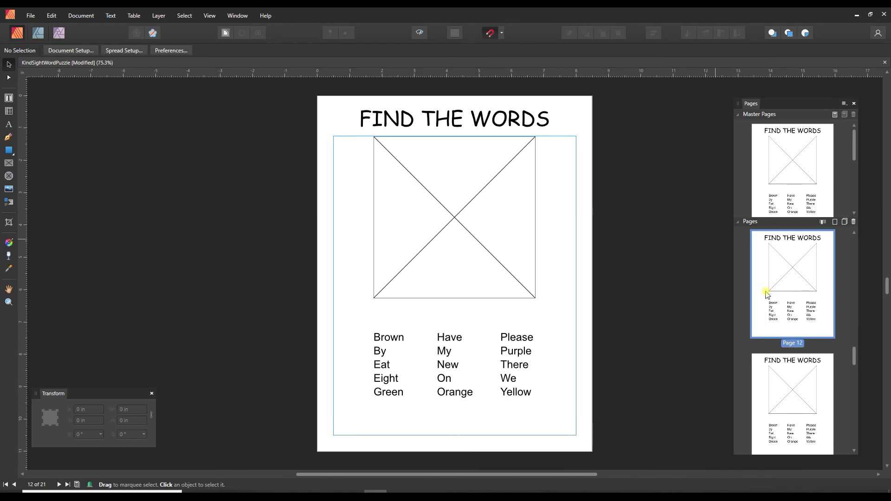
pyautogui.click(456, 220)
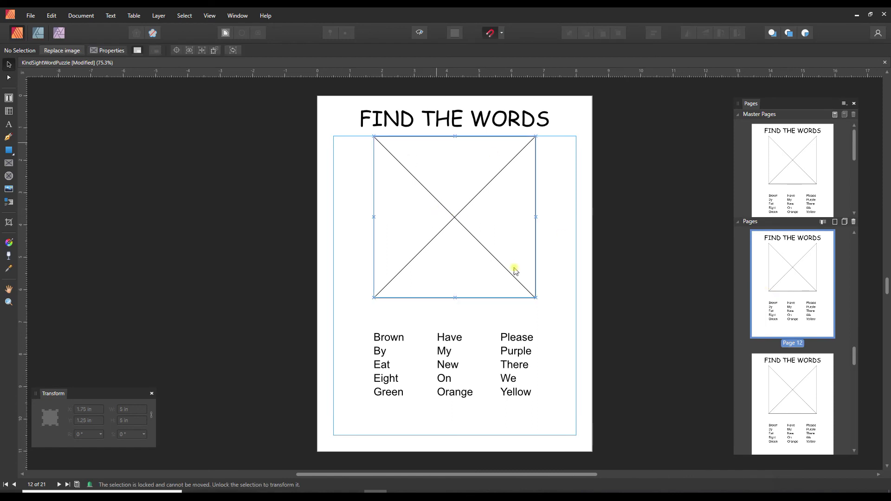
pyautogui.click(52, 51)
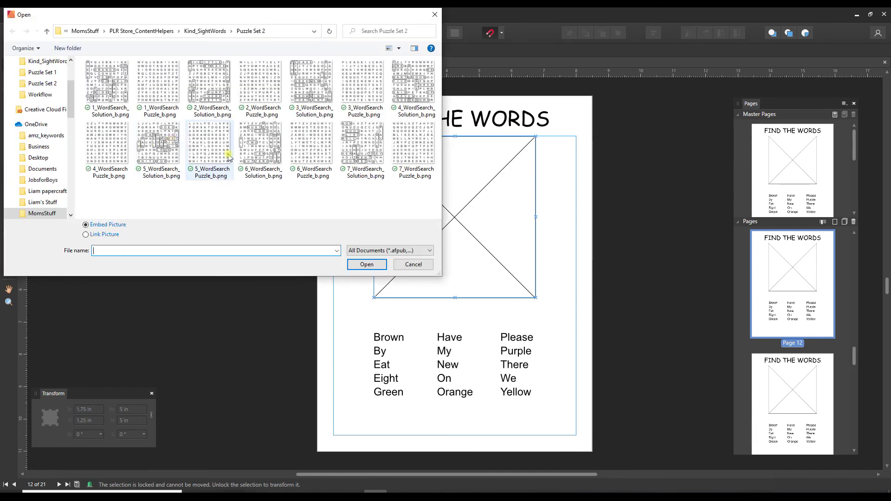
pyautogui.click(209, 146)
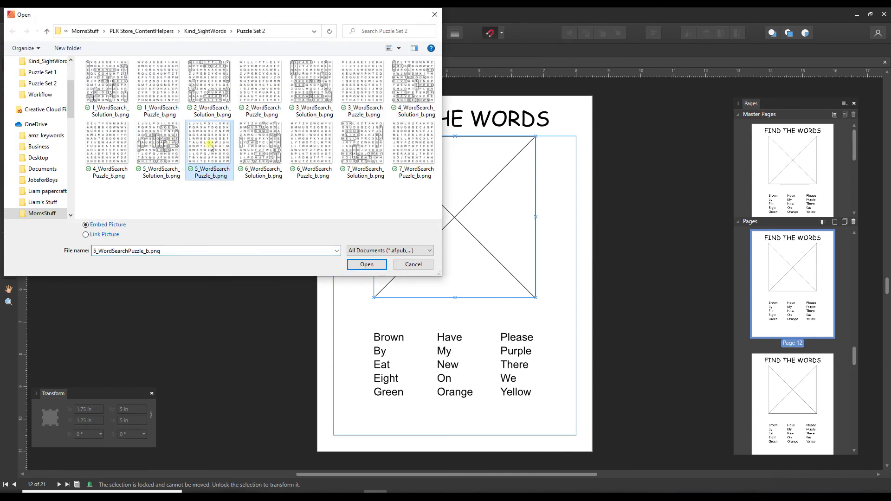
pyautogui.click(360, 267)
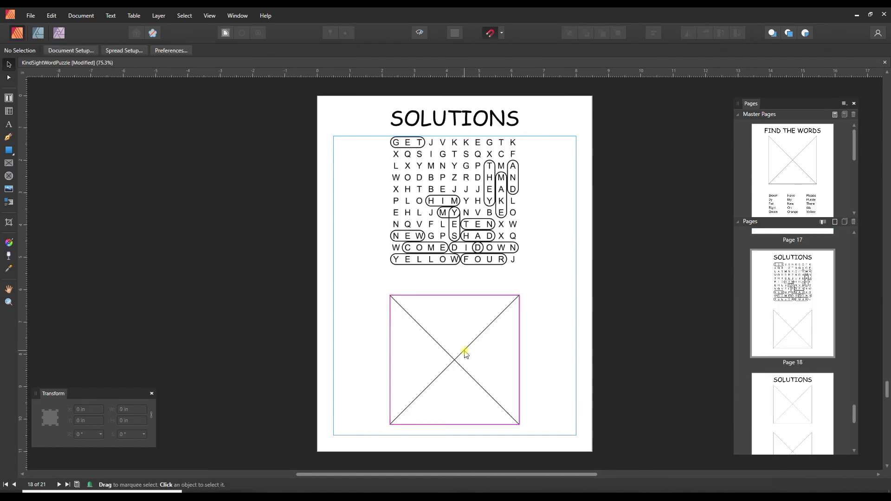
# Place 1_WordSearch_Solution_b.png into the page 18 solutions picture frame
pyautogui.click(466, 355)
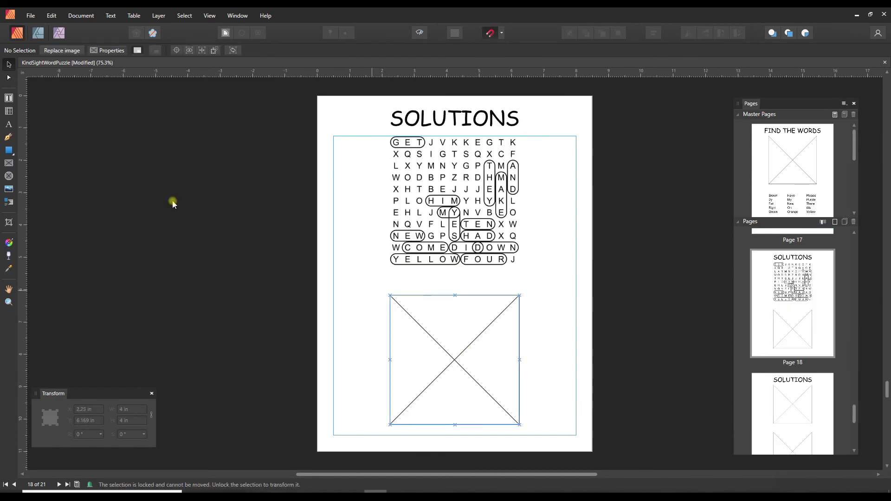
pyautogui.click(62, 50)
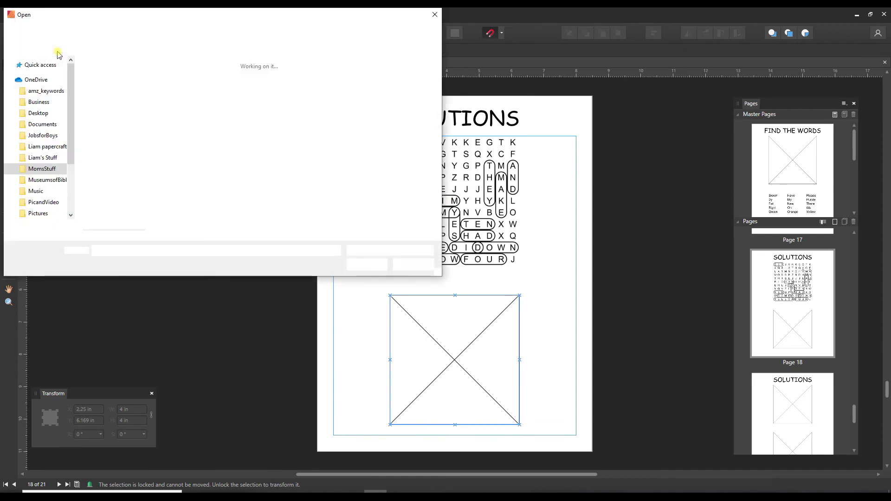
pyautogui.click(113, 98)
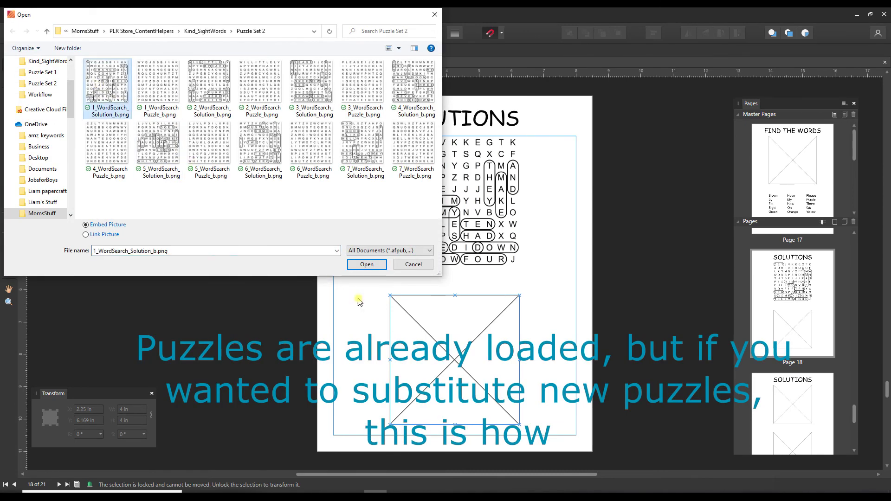
pyautogui.click(360, 269)
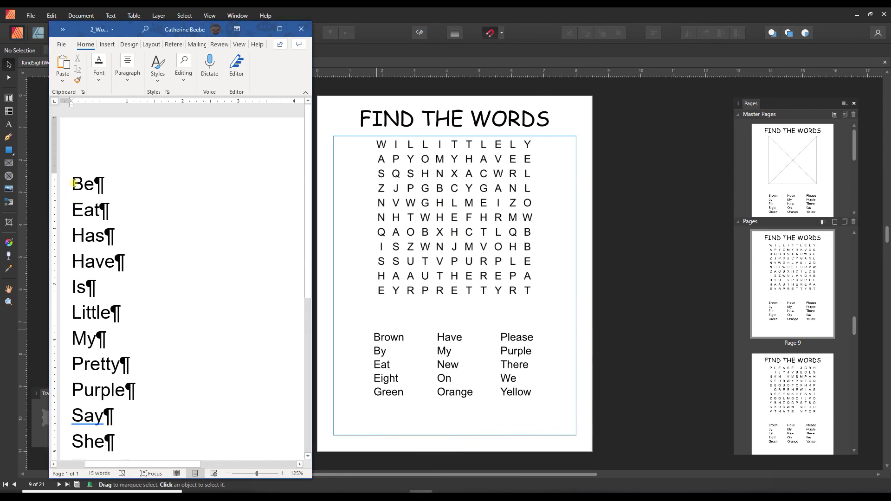
# Replace page 9's Brown–Green column with Be, Eat, Has, Have, Is copied from Word
pyautogui.moveTo(74, 183); pyautogui.dragTo(113, 288)
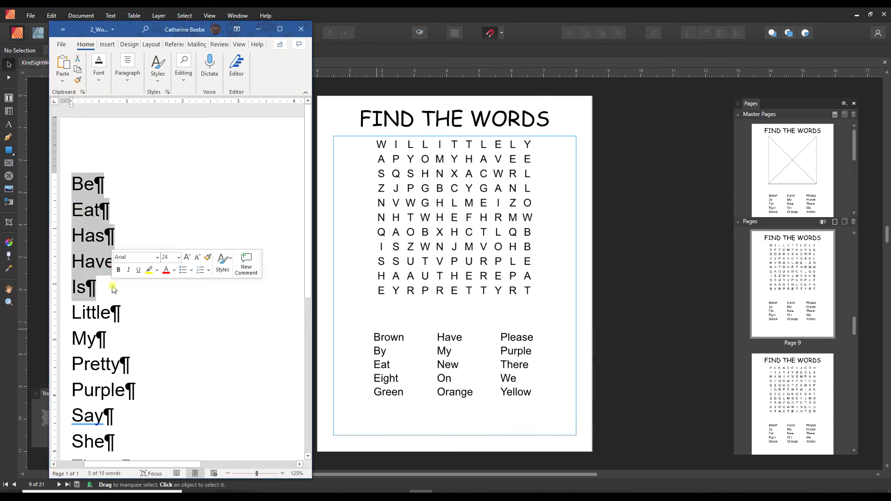
pyautogui.hotkey('ctrl', 'c')
pyautogui.click(373, 365)
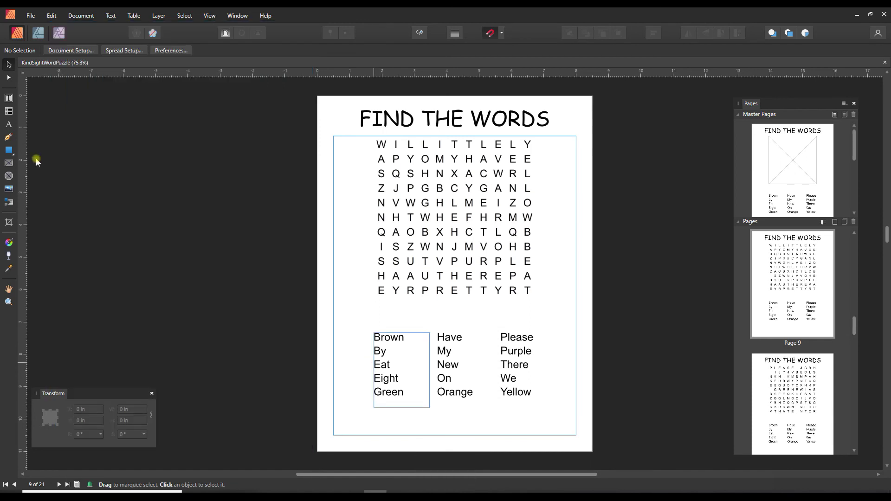
pyautogui.click(9, 98)
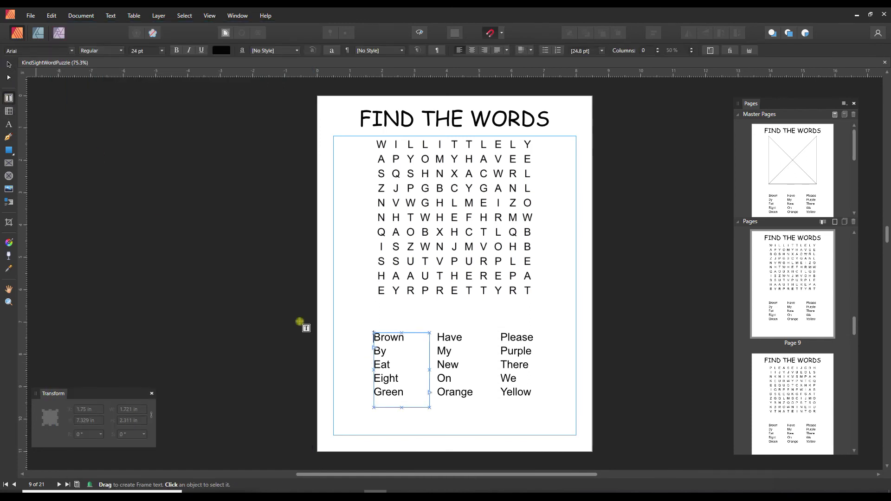
pyautogui.moveTo(405, 393); pyautogui.dragTo(366, 336)
pyautogui.hotkey('ctrl', 'v')
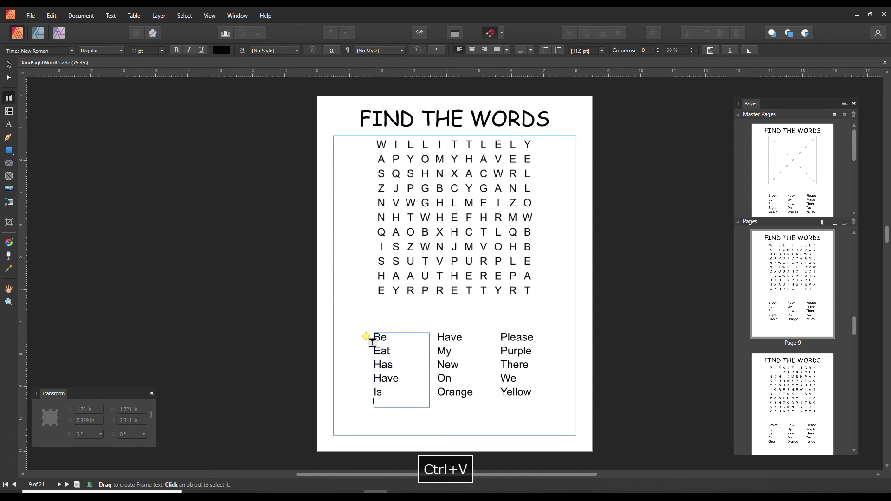
# Copy the words Little through Say from the Word list
pyautogui.hotkey('alt', 'Tab')
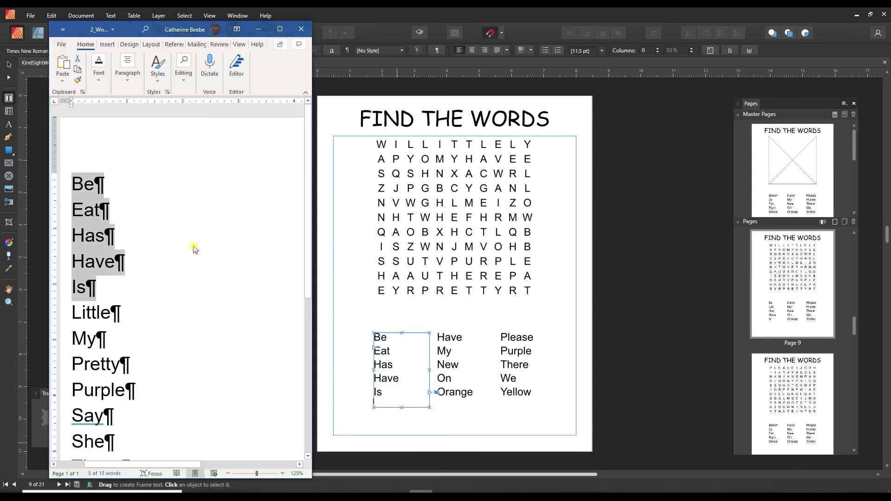
pyautogui.scroll(-3, 195, 249)
pyautogui.scroll(-2, 72, 136)
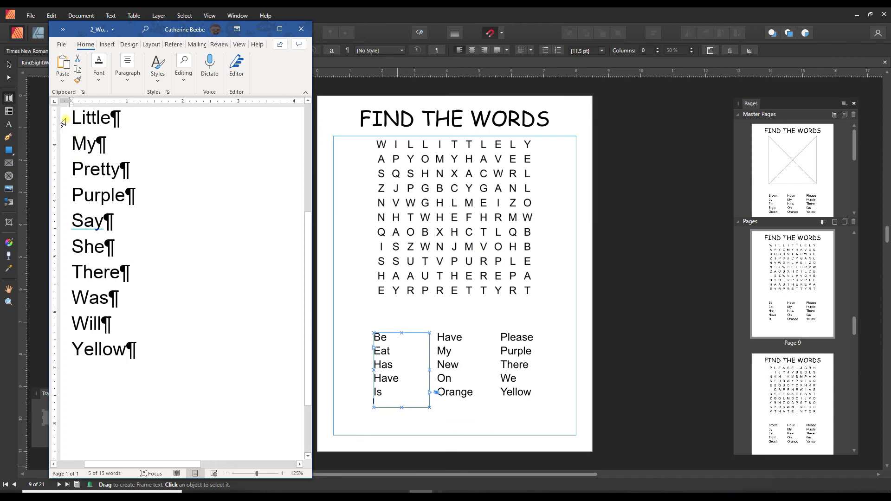
pyautogui.moveTo(73, 120); pyautogui.dragTo(114, 222)
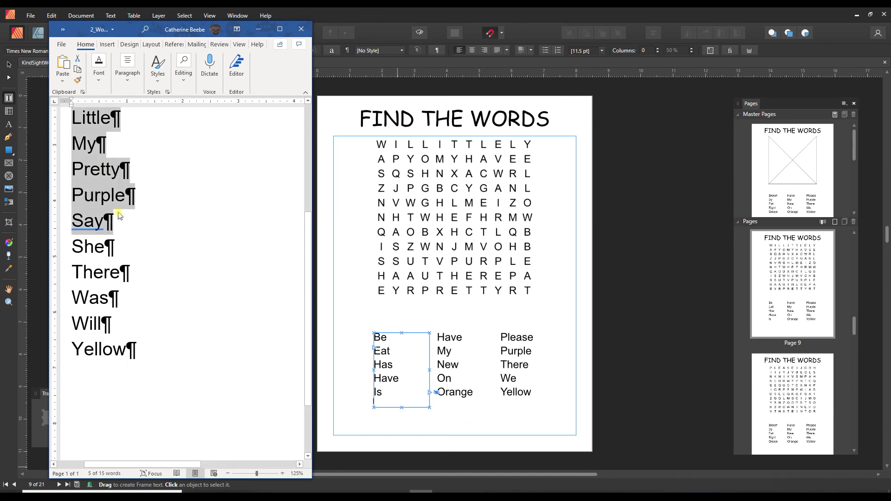
pyautogui.hotkey('ctrl', 'c')
pyautogui.click(462, 394)
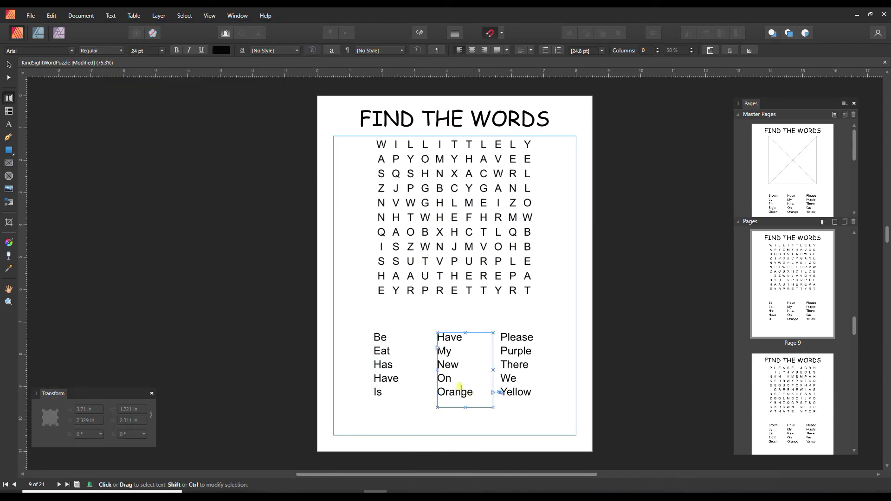
# Replace the middle word column's text with the pasted Little through Say words
pyautogui.moveTo(473, 393); pyautogui.dragTo(427, 334)
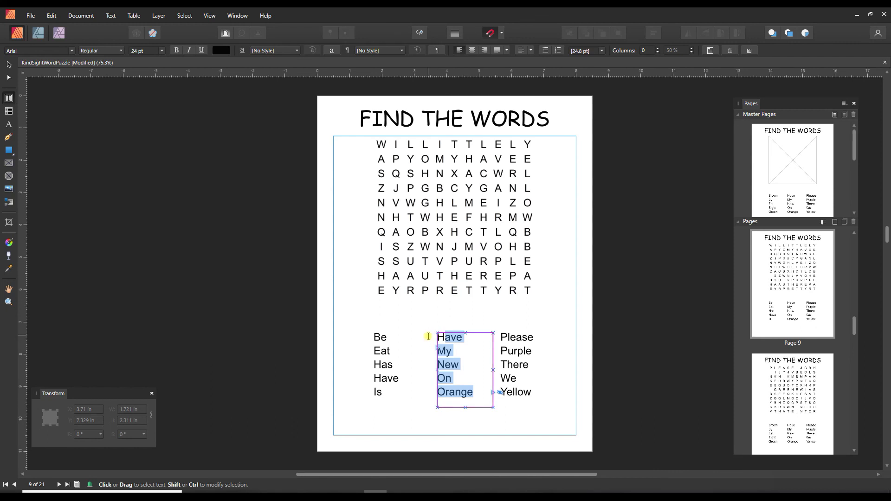
pyautogui.press('Delete')
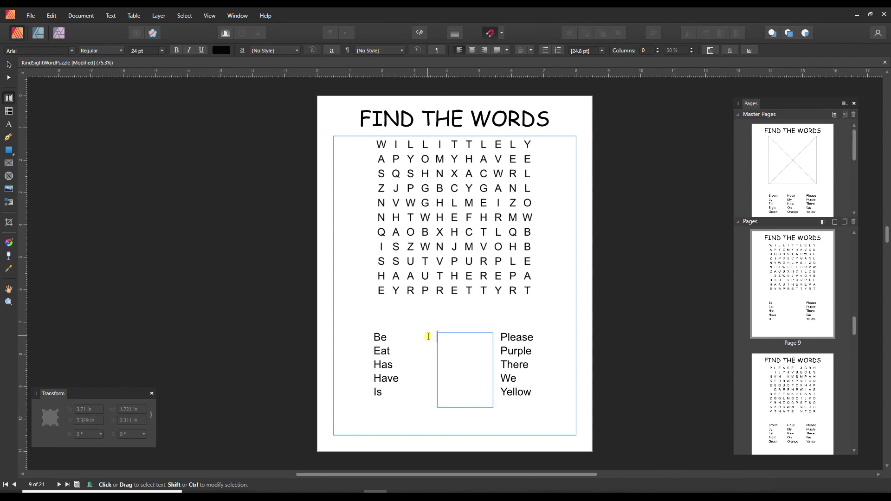
pyautogui.hotkey('ctrl', 'v')
pyautogui.press('Escape')
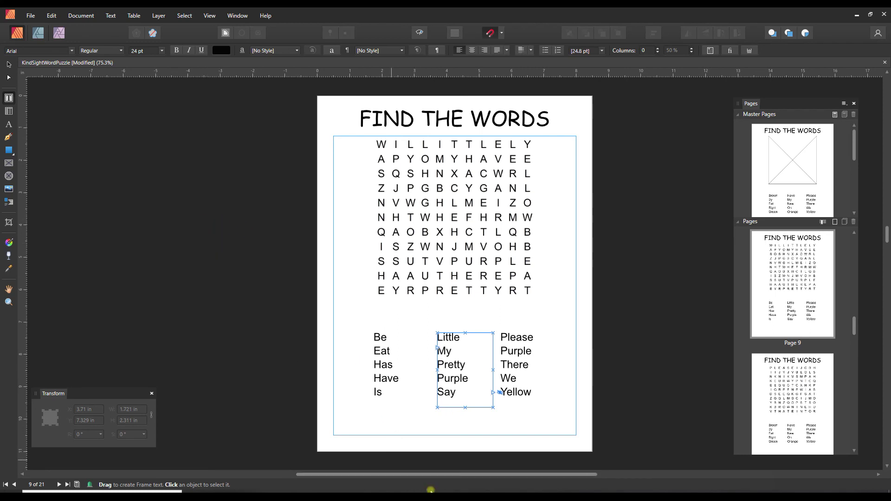
# Copy She through Yellow from Word and paste it over the Please–Yellow right column
pyautogui.click(406, 488)
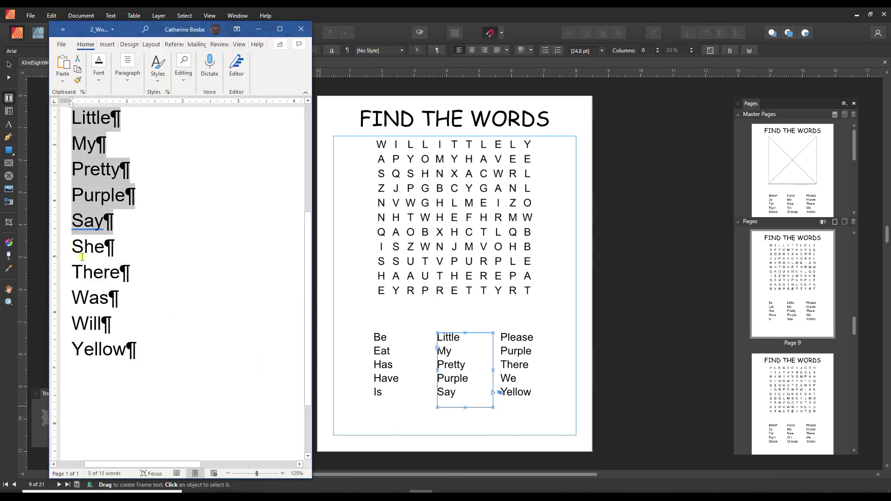
pyautogui.moveTo(82, 257); pyautogui.dragTo(143, 366)
pyautogui.hotkey('ctrl', 'c')
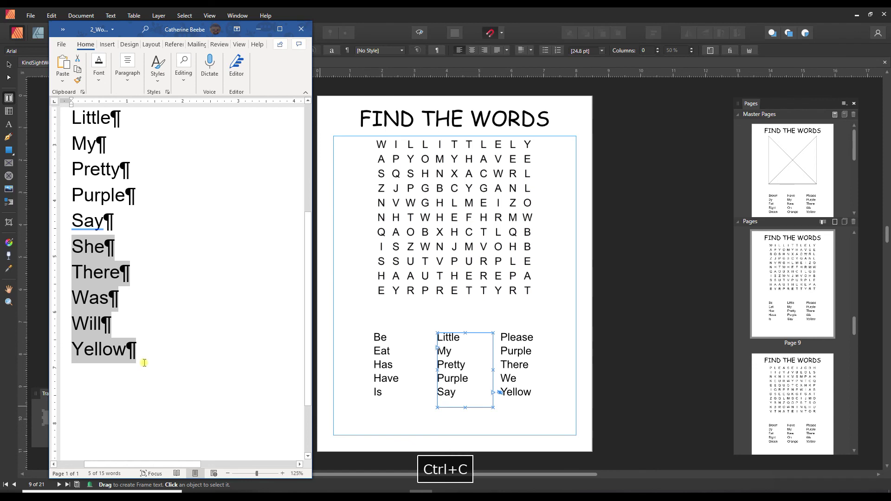
pyautogui.click(537, 396)
pyautogui.moveTo(538, 396); pyautogui.dragTo(497, 338)
pyautogui.hotkey('ctrl', 'v')
pyautogui.press('Escape')
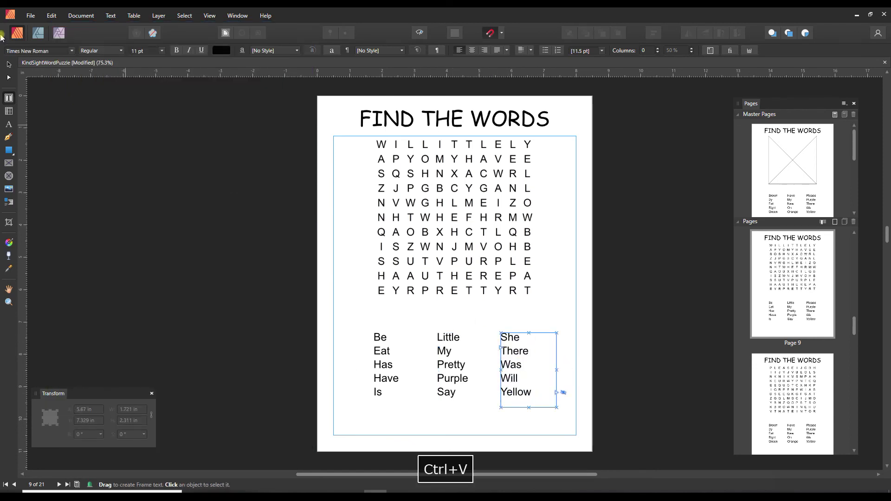